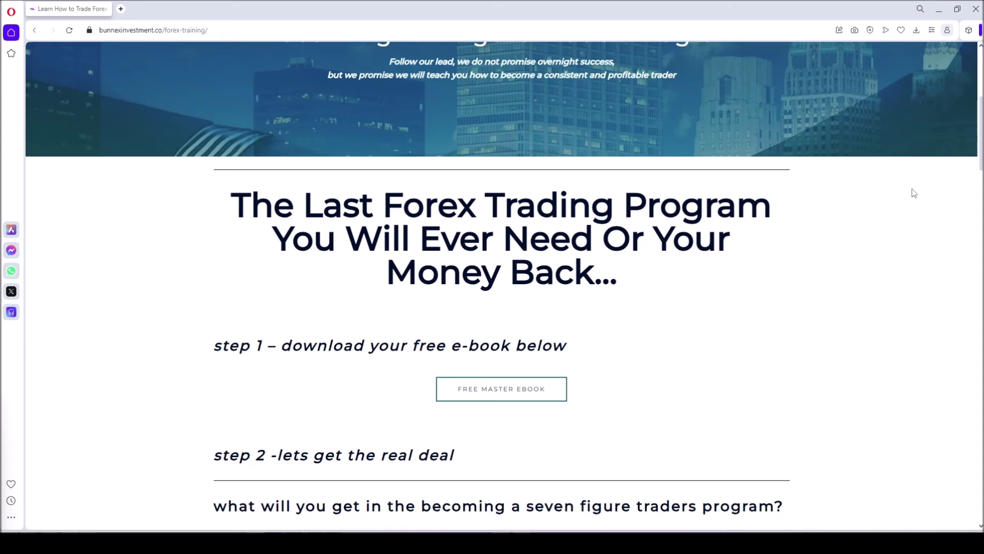
Step: Read through the forex training page, from the free e-book offer to the program contents and the profit split certificates
scroll(912, 188, down, 2)
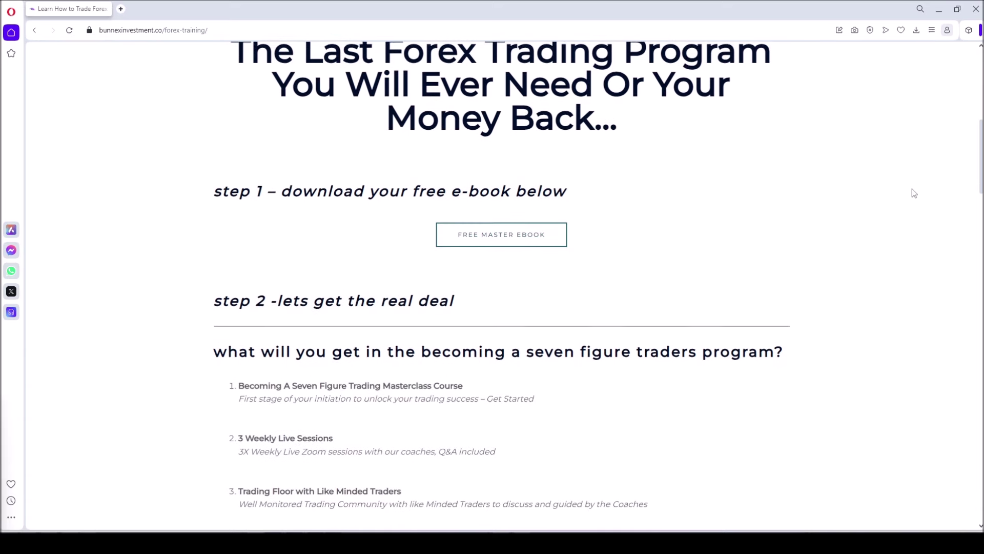
scroll(912, 189, down, 4)
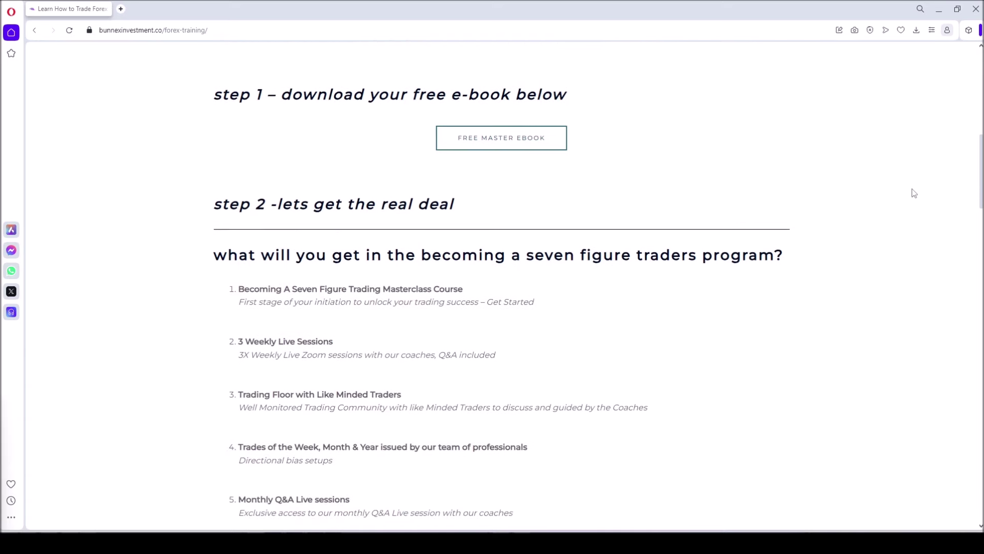
scroll(912, 189, down, 2)
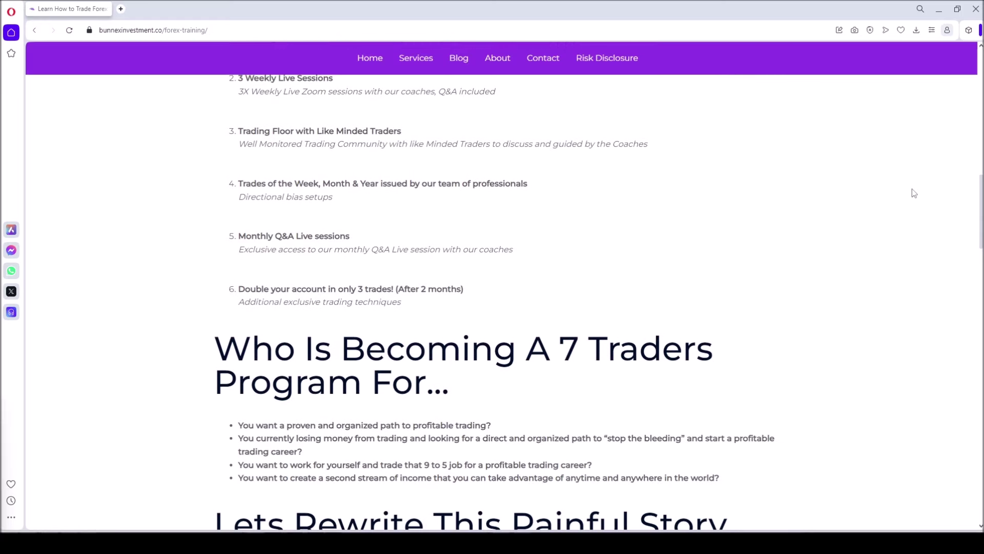
scroll(912, 188, down, 4)
scroll(912, 188, down, 5)
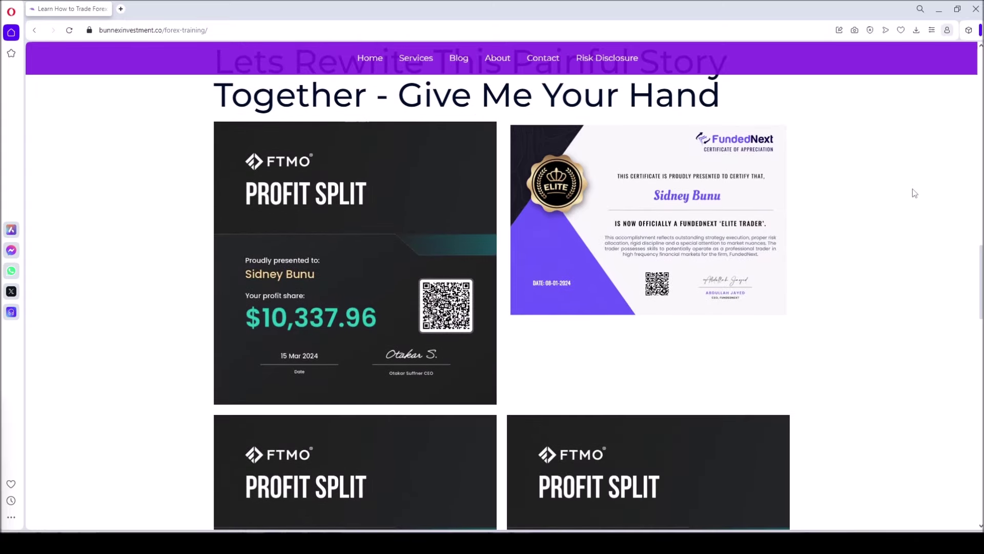
scroll(913, 191, down, 6)
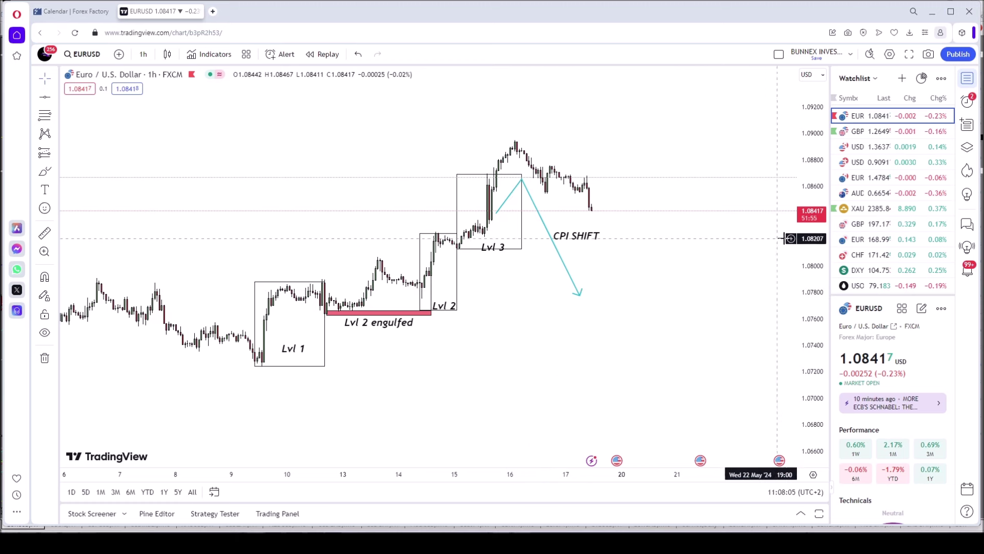
Step: Open the USOIL chart from the watchlist and delete the blue horizontal line at 79.111
click(865, 240)
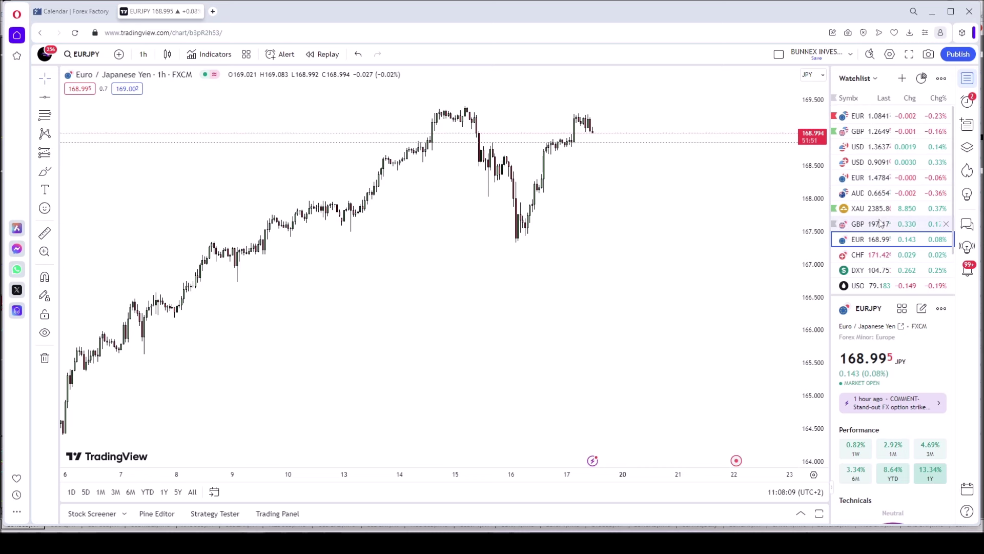
click(867, 286)
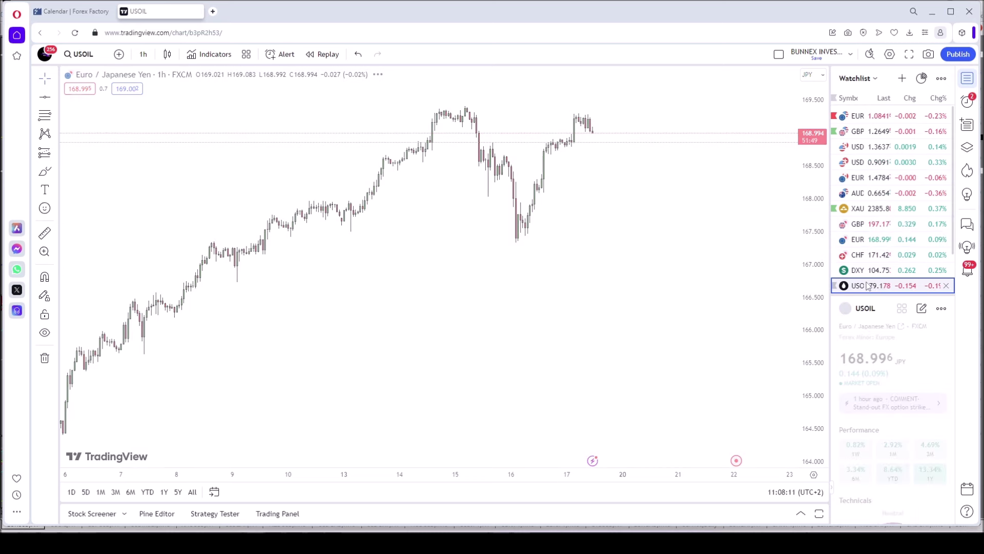
scroll(605, 263, up, 4)
drag(519, 303, 609, 309)
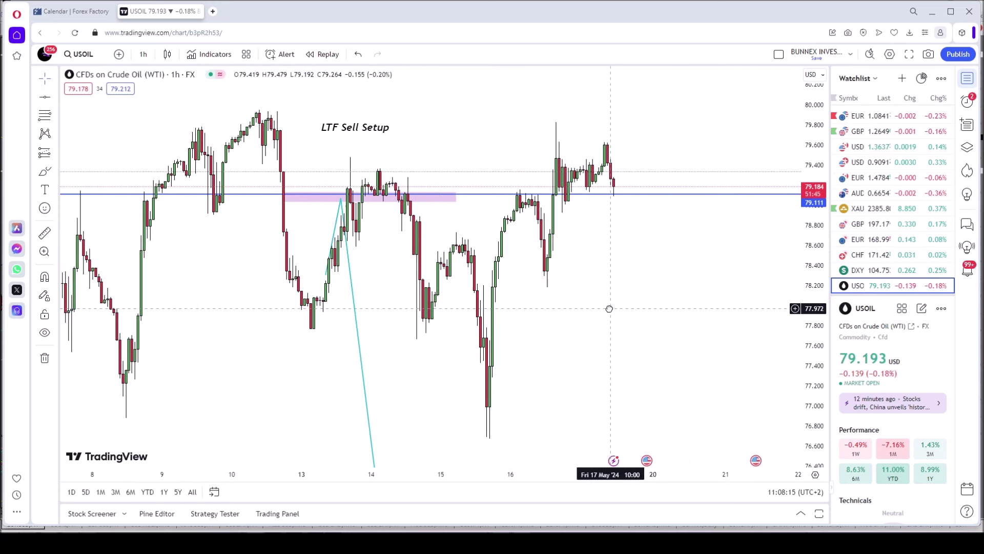
click(604, 195)
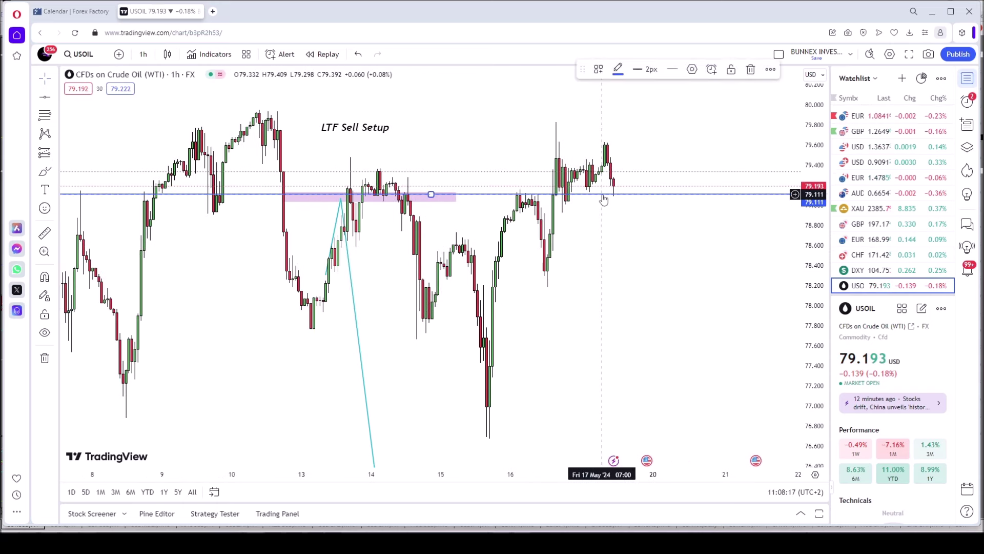
click(750, 69)
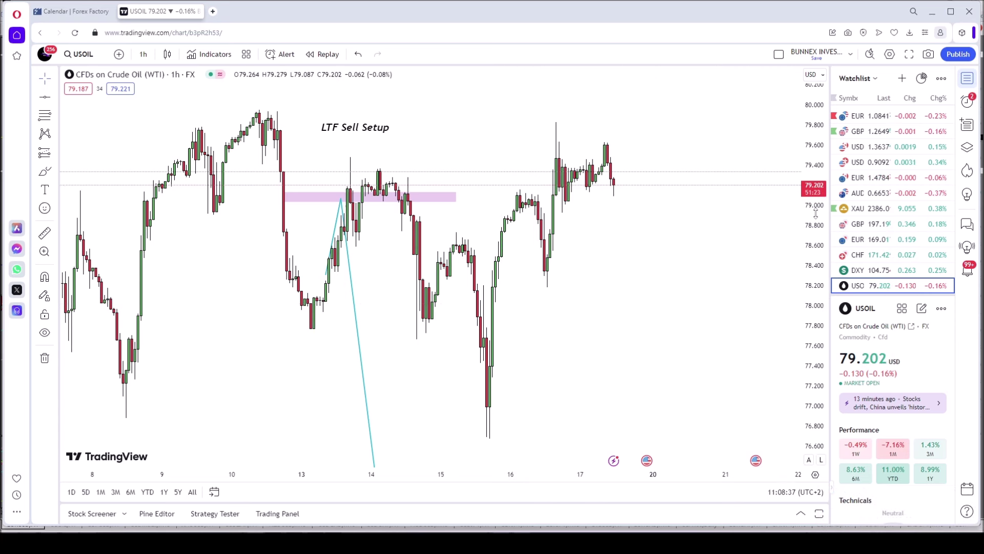
Step: Open the EURCAD chart and examine its marked Buy Setup, Peak Reset and retested zone, ending at the latest candles
click(883, 176)
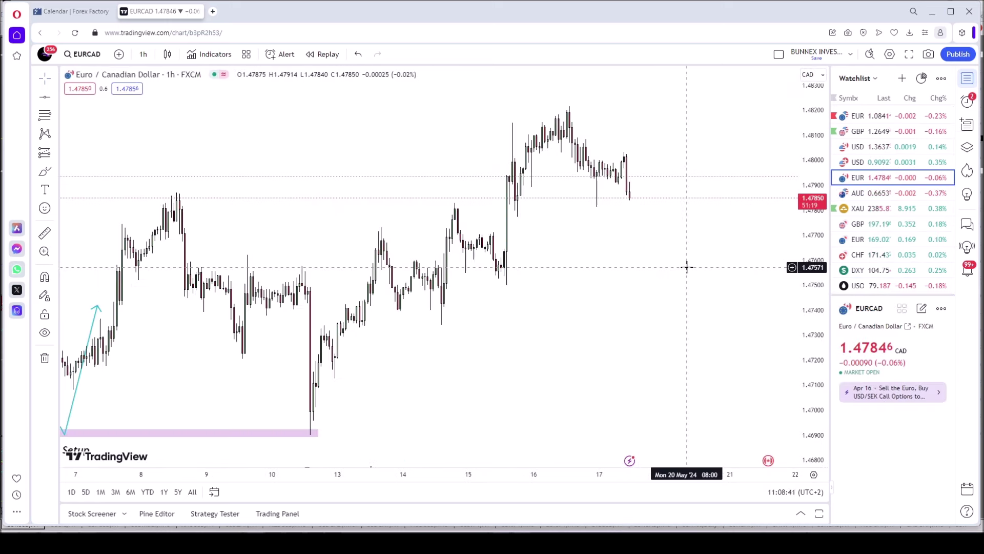
drag(638, 299, 692, 209)
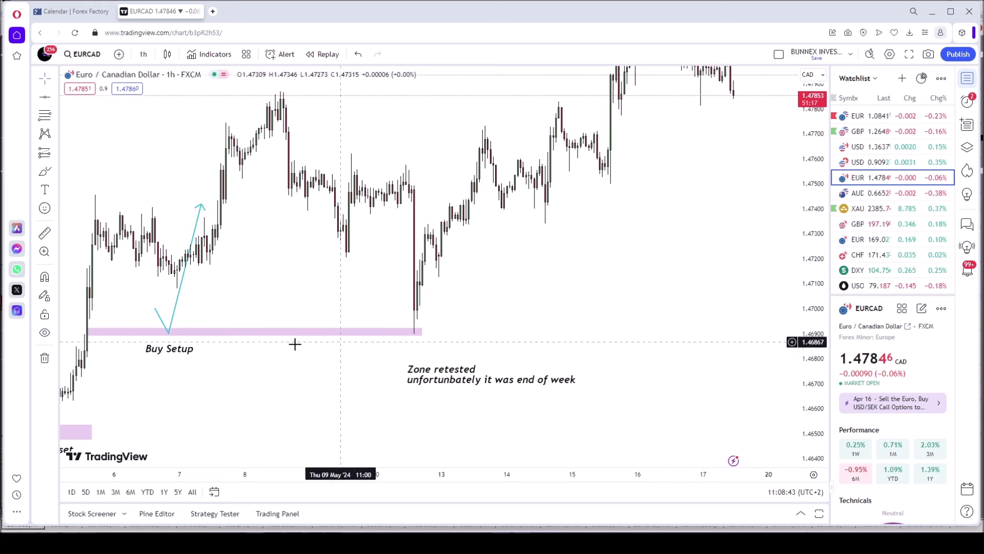
drag(193, 356, 281, 348)
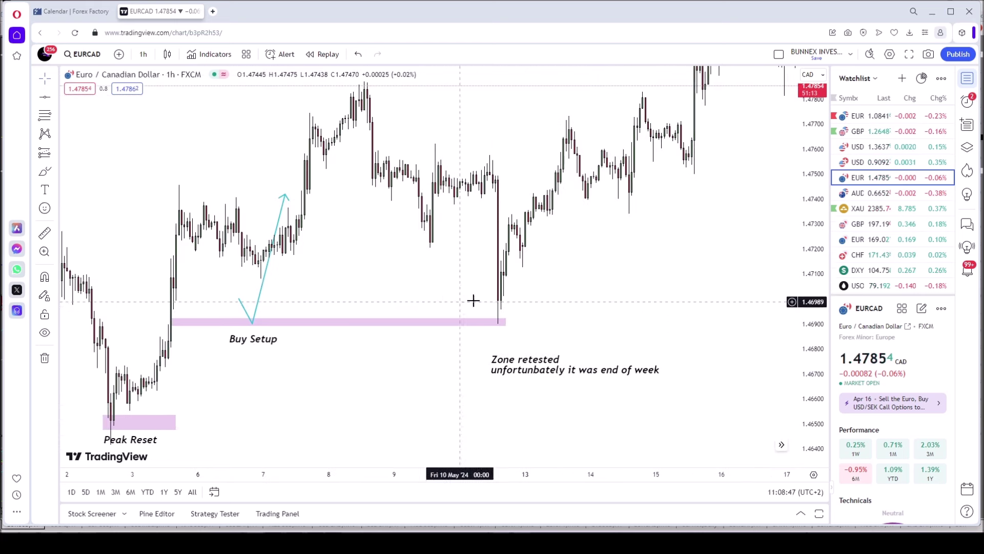
drag(607, 290, 485, 367)
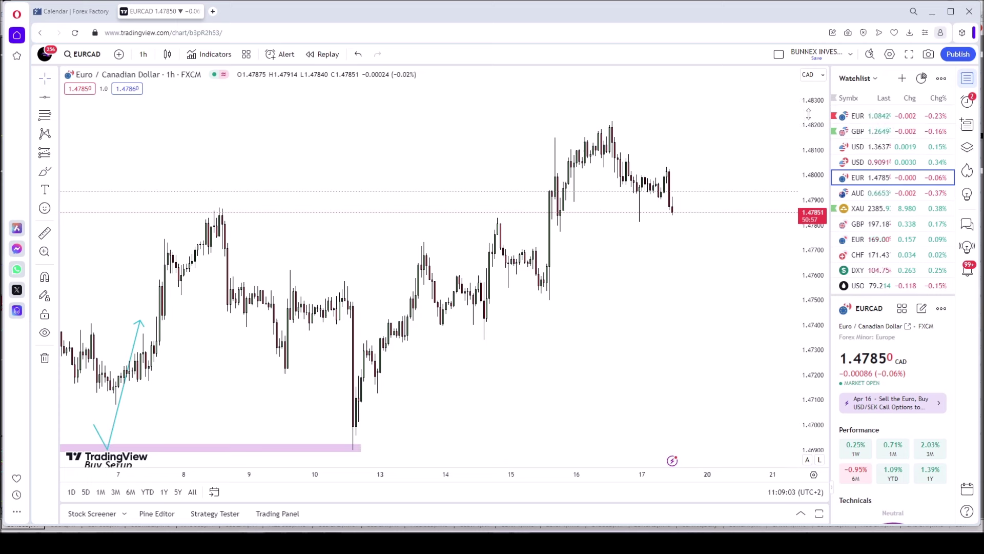
Step: Open the EURUSD chart from the watchlist and remove all drawings from it
click(871, 114)
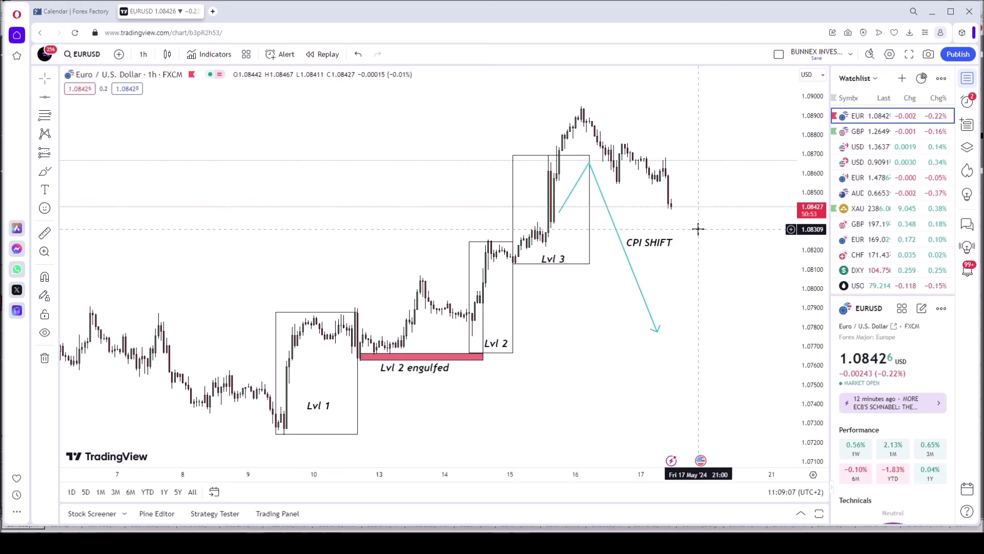
right_click(703, 255)
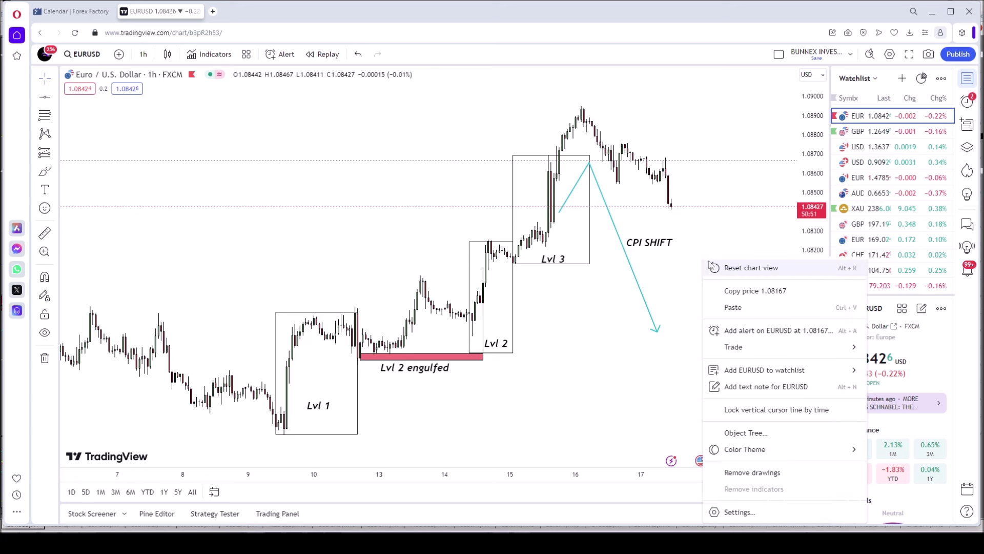
click(754, 470)
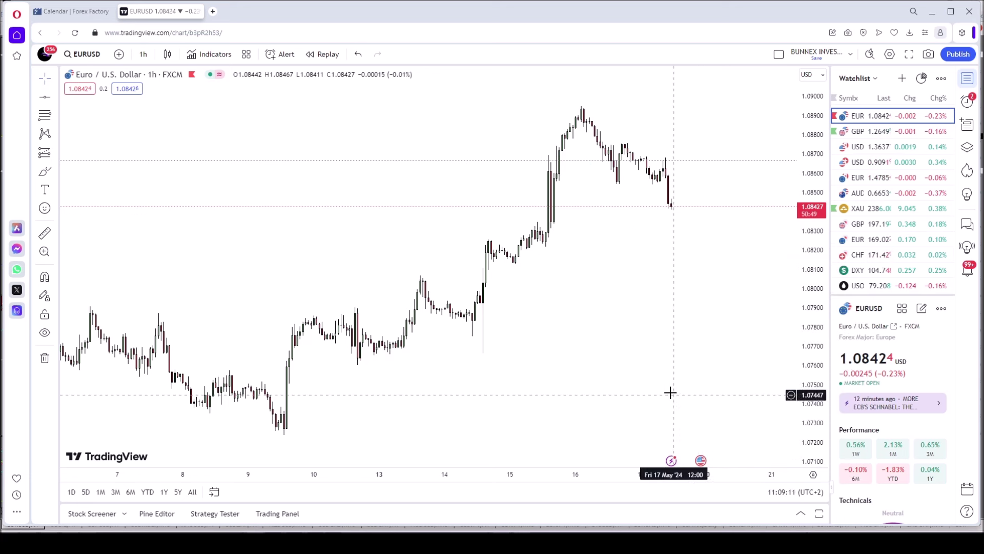
Step: Set the EURUSD chart's time interval to 4 hours
scroll(622, 350, down, 1)
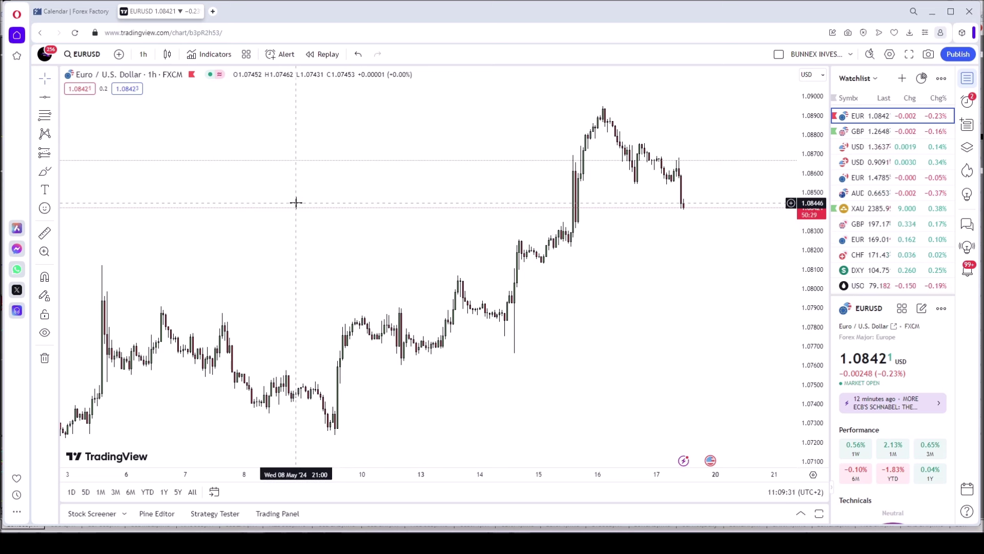
click(145, 57)
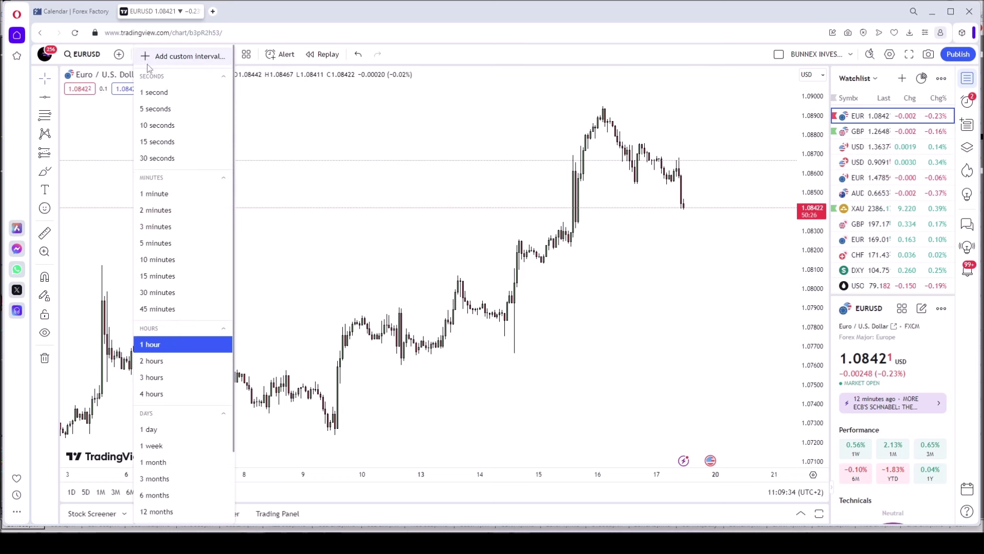
click(181, 393)
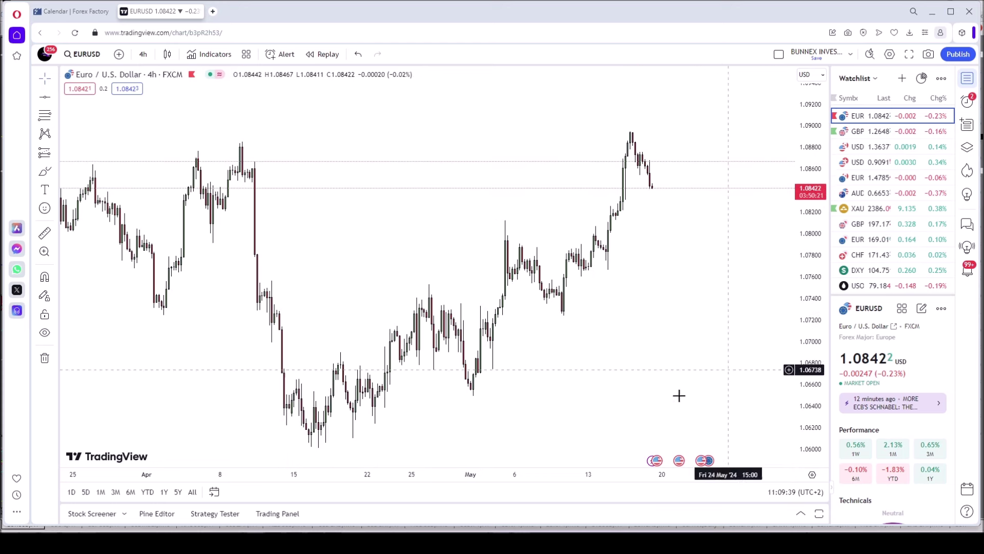
Step: Place a horizontal line just under the mid-April low at about 1.0600
drag(679, 395, 617, 318)
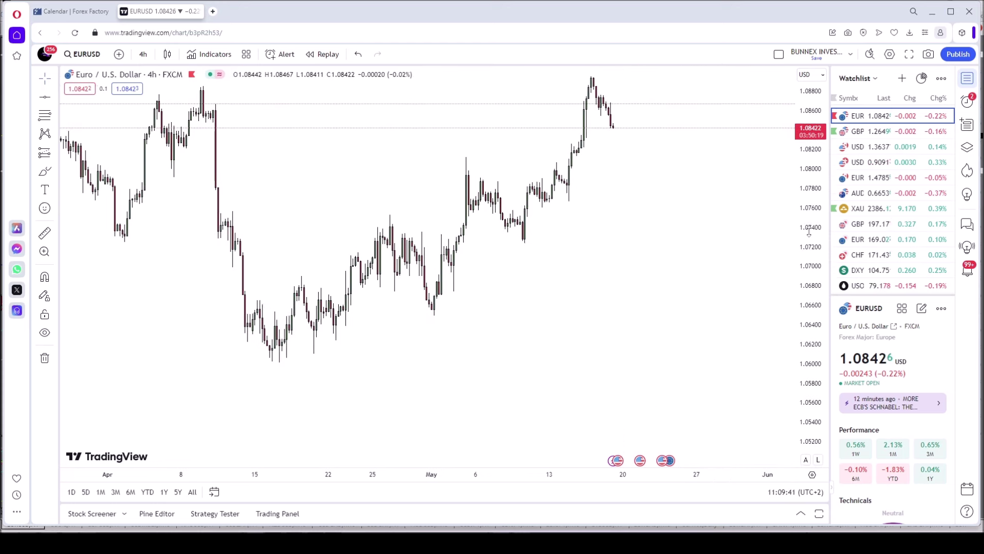
click(46, 98)
click(284, 382)
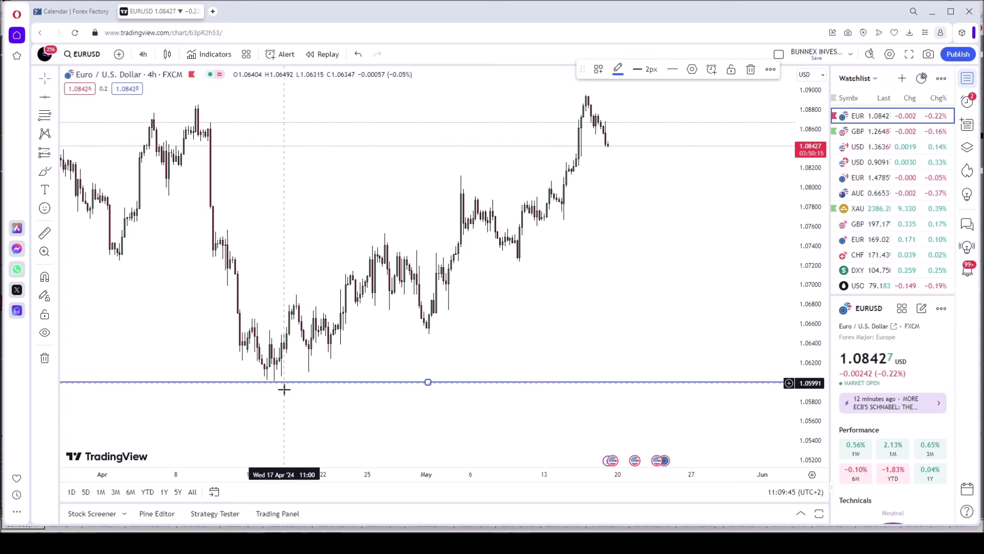
drag(603, 283, 575, 296)
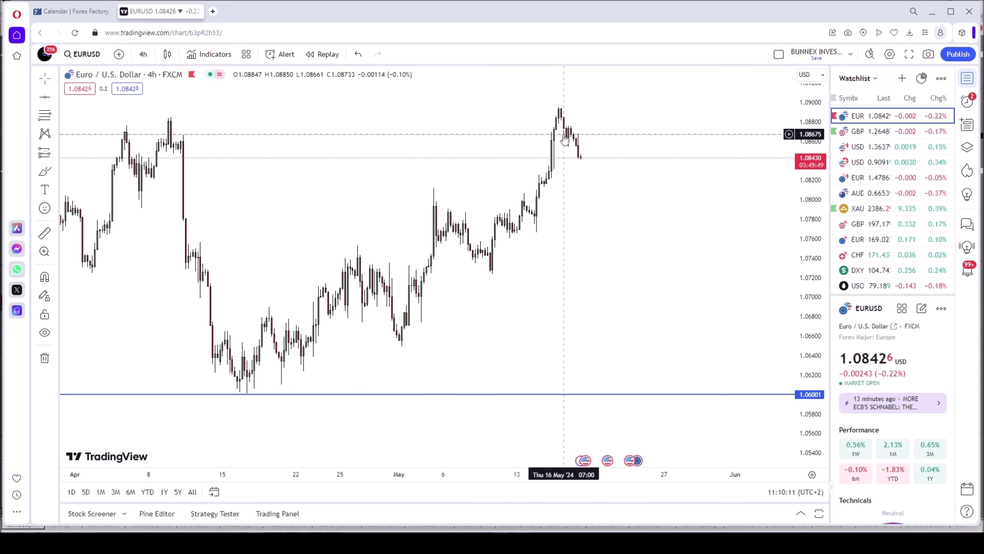
Step: Draw a rectangle around the first upward leg from 19 to 30 April, spanning about 1.0609 to 1.075
click(55, 177)
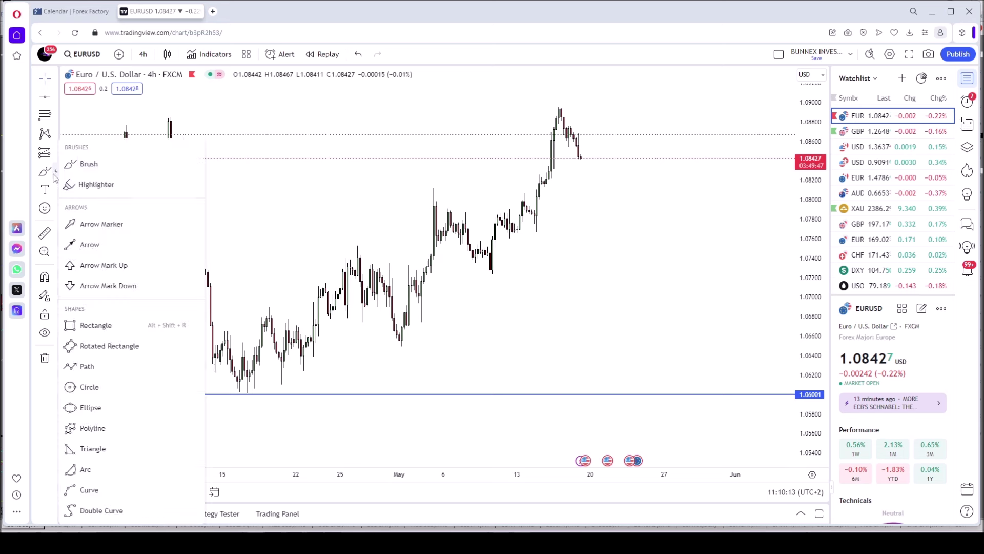
click(84, 325)
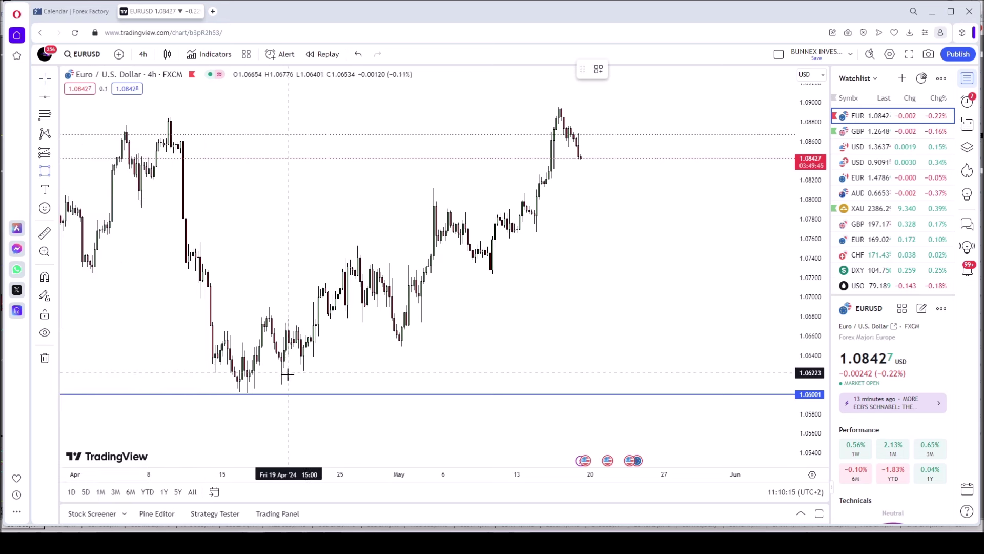
mouse_move(281, 385)
mouse_down()
mouse_move(343, 273)
mouse_move(399, 247)
mouse_up()
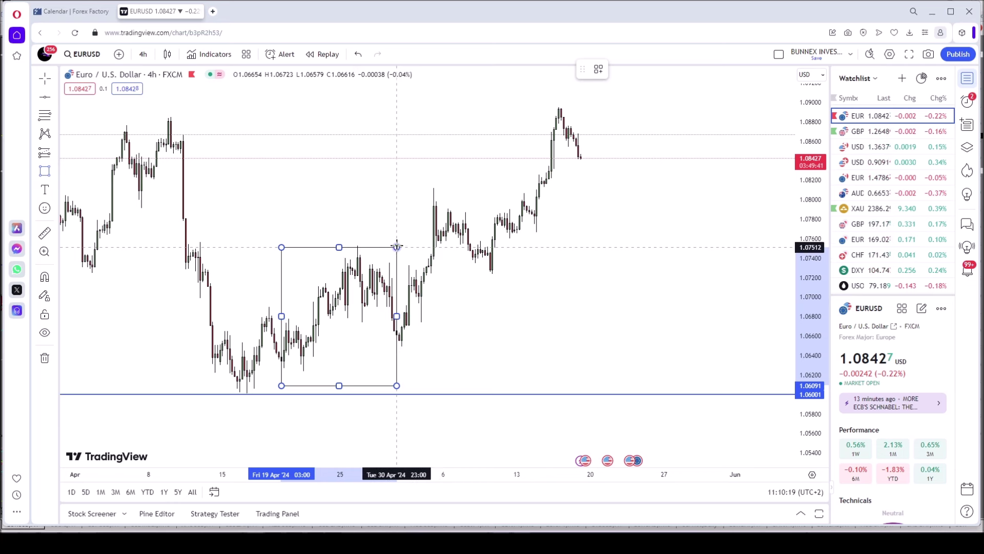
click(305, 220)
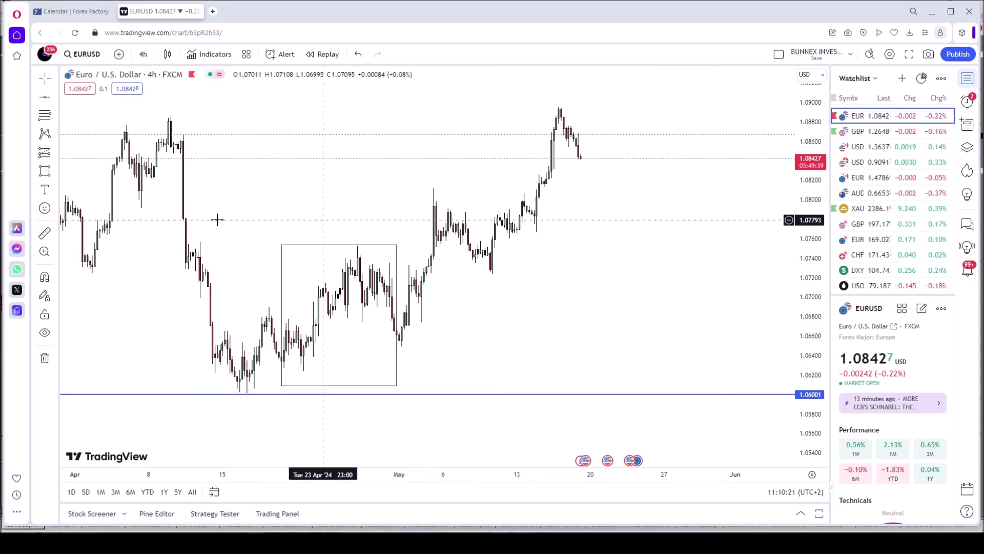
Step: Draw a second rectangle around the next upward leg from 30 April to 8 May, spanning about 1.0648 to 1.081
click(48, 174)
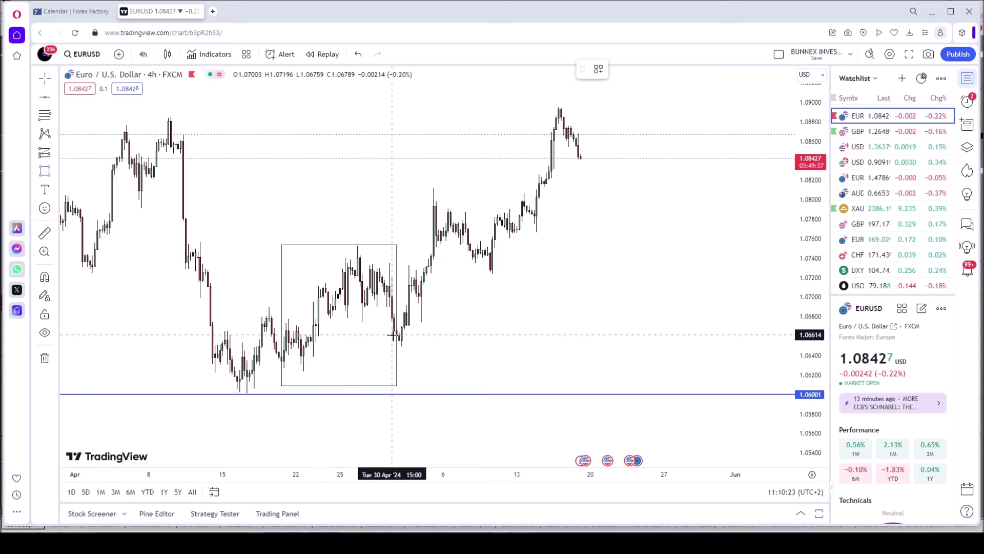
drag(397, 347, 485, 193)
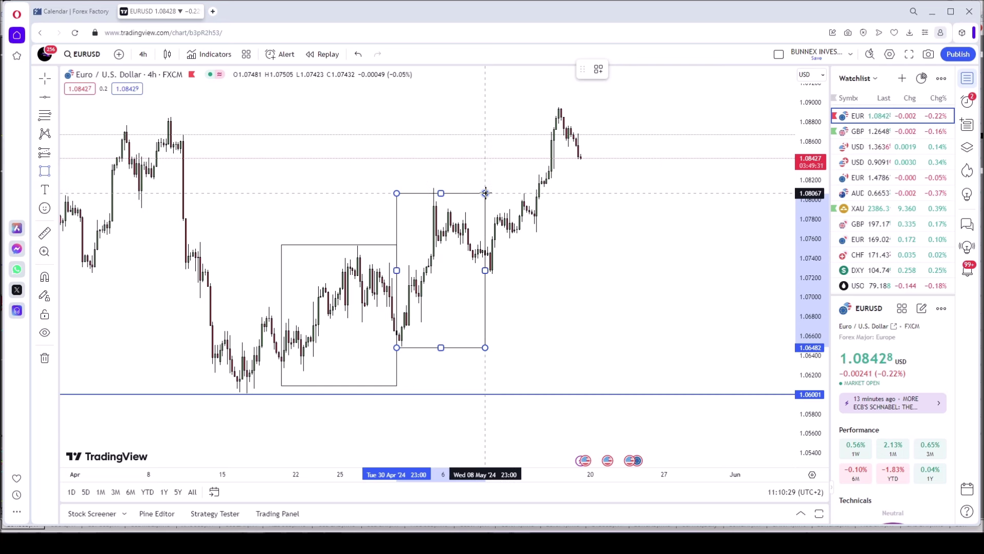
drag(485, 188, 485, 189)
click(494, 180)
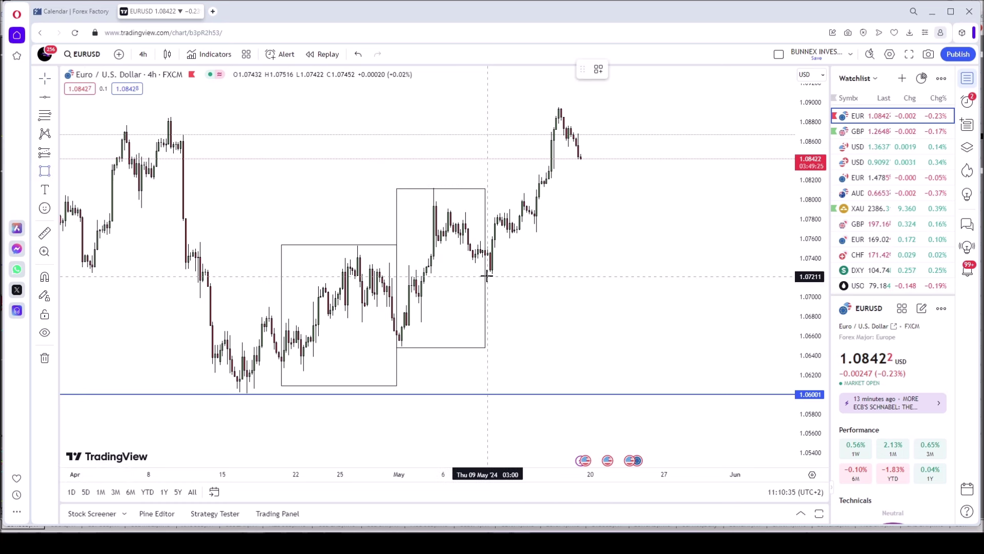
Step: Draw a third rectangle around the last upward leg from 8 to 16 May, spanning about 1.0726 to 1.0898
mouse_move(485, 272)
mouse_down()
mouse_move(507, 259)
mouse_move(561, 104)
mouse_up()
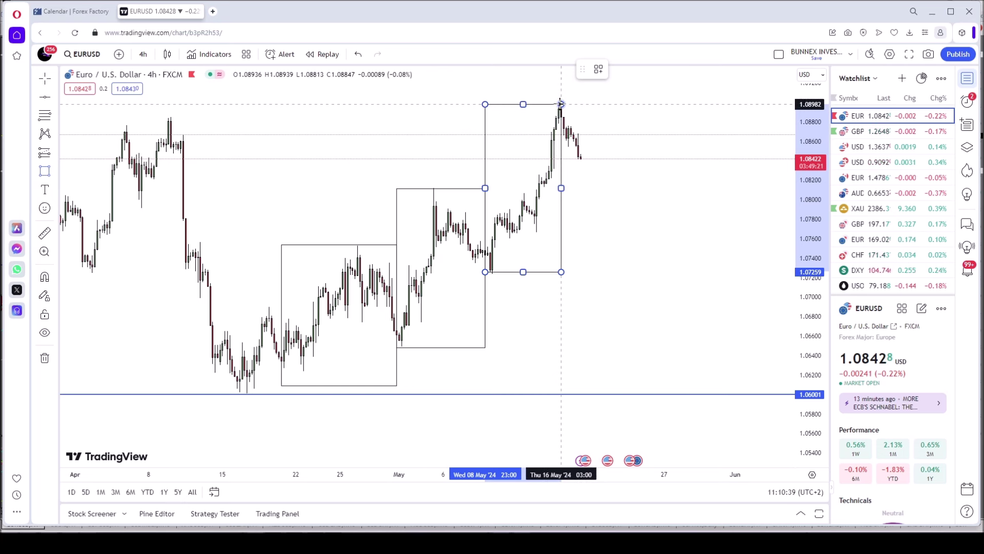
click(591, 116)
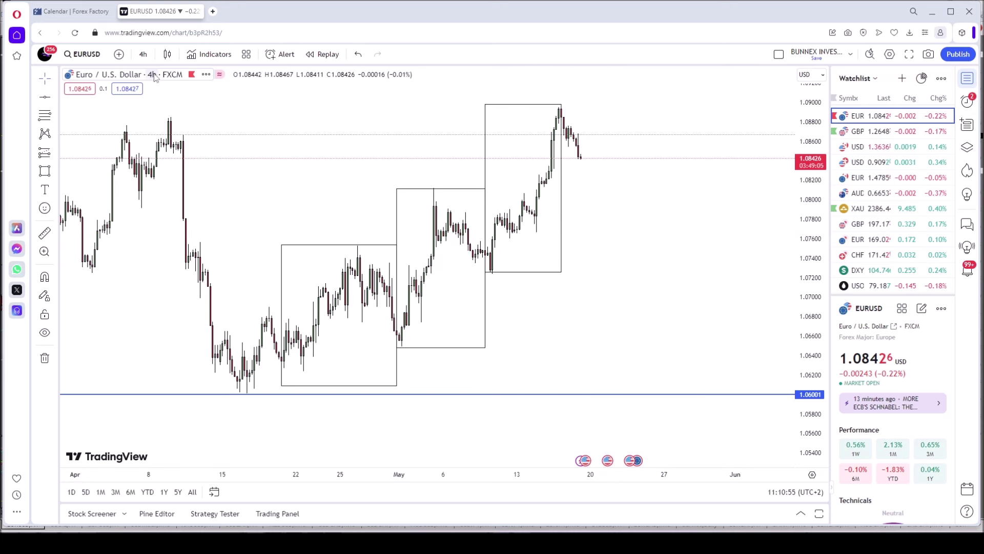
Step: Set the chart's time interval to 1 hour and bring the May rectangles into view
click(143, 54)
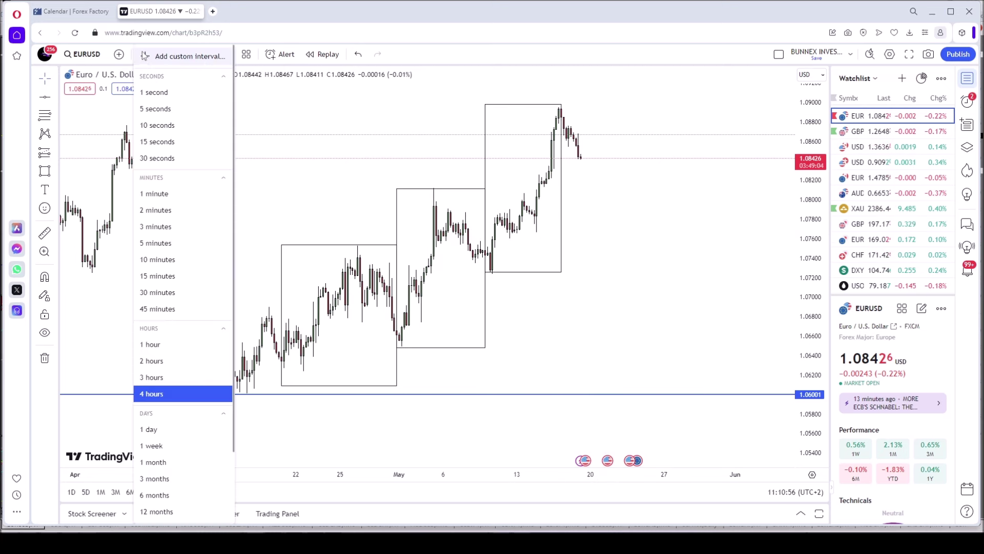
click(153, 344)
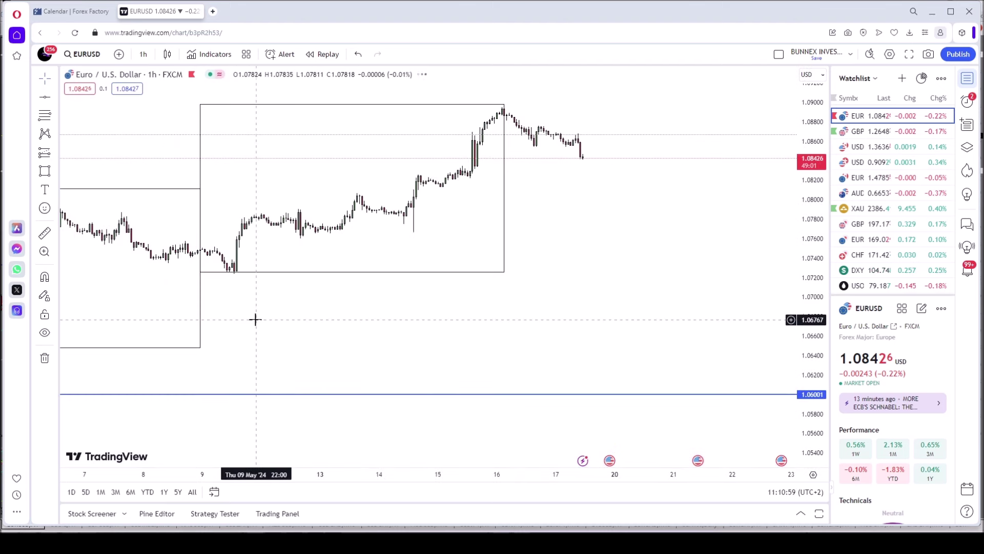
drag(292, 327, 435, 340)
scroll(578, 321, down, 4)
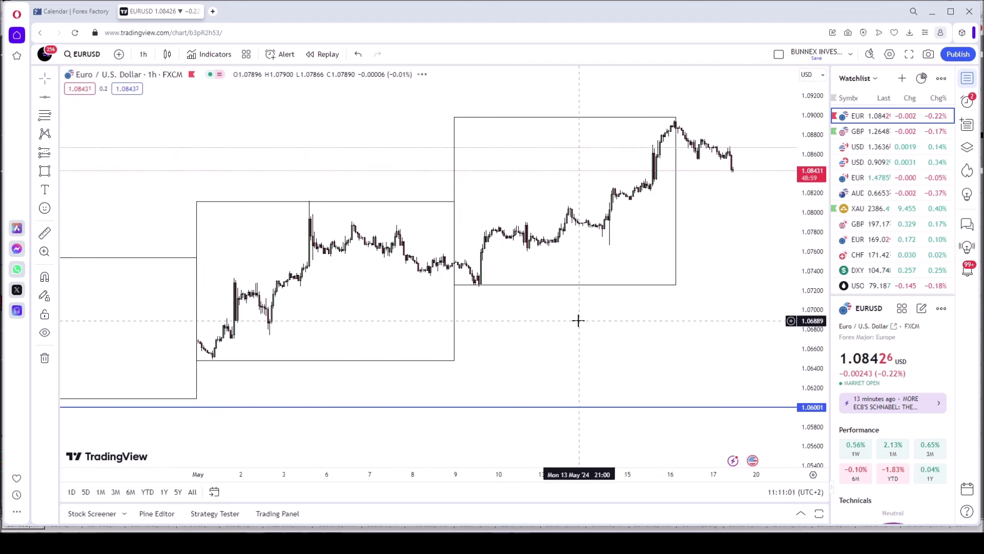
Step: Extend the lower edge of the 19–30 April rectangle down to about 1.0602, just above the 1.06001 line
drag(558, 327, 604, 260)
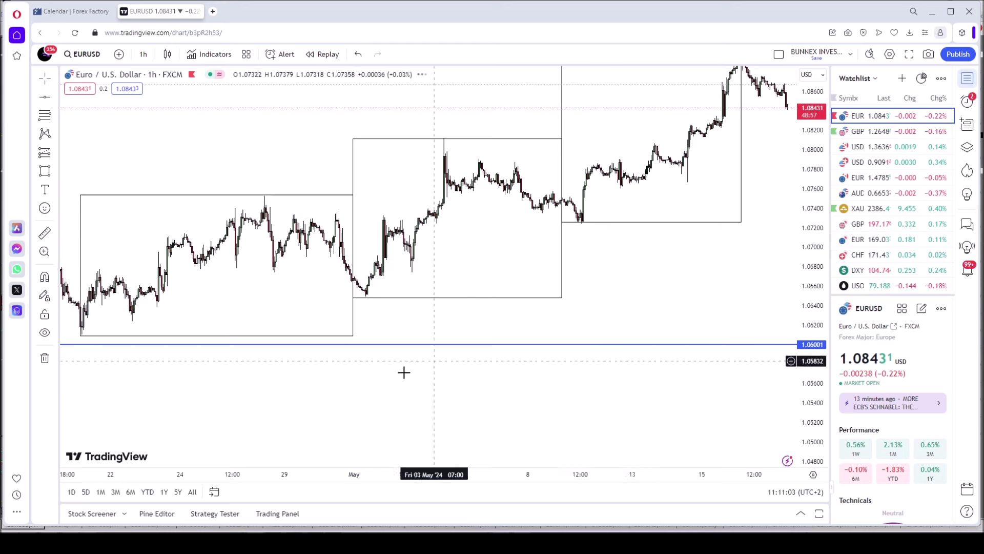
drag(349, 407, 439, 404)
drag(815, 295, 807, 188)
drag(820, 307, 820, 277)
drag(716, 286, 716, 317)
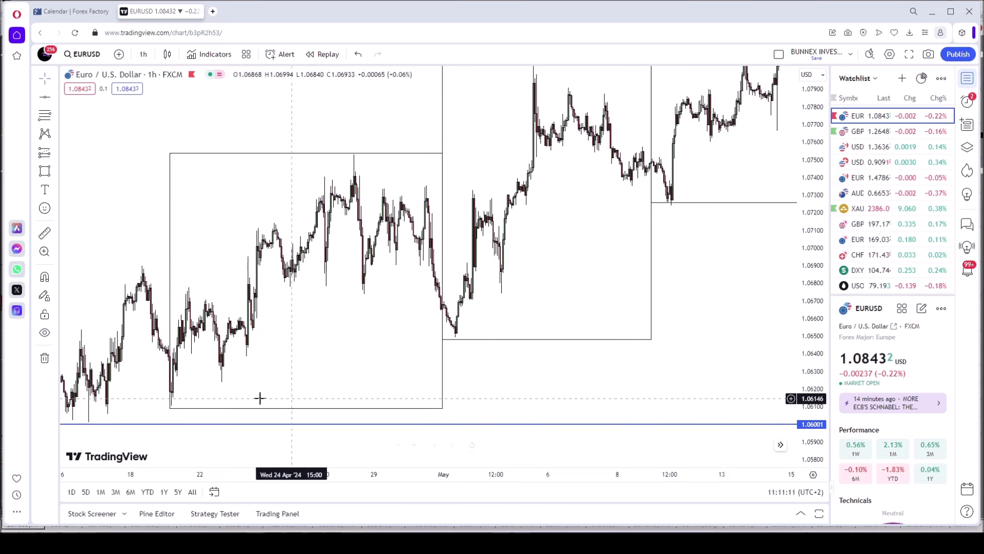
click(170, 408)
drag(171, 408, 170, 420)
click(226, 365)
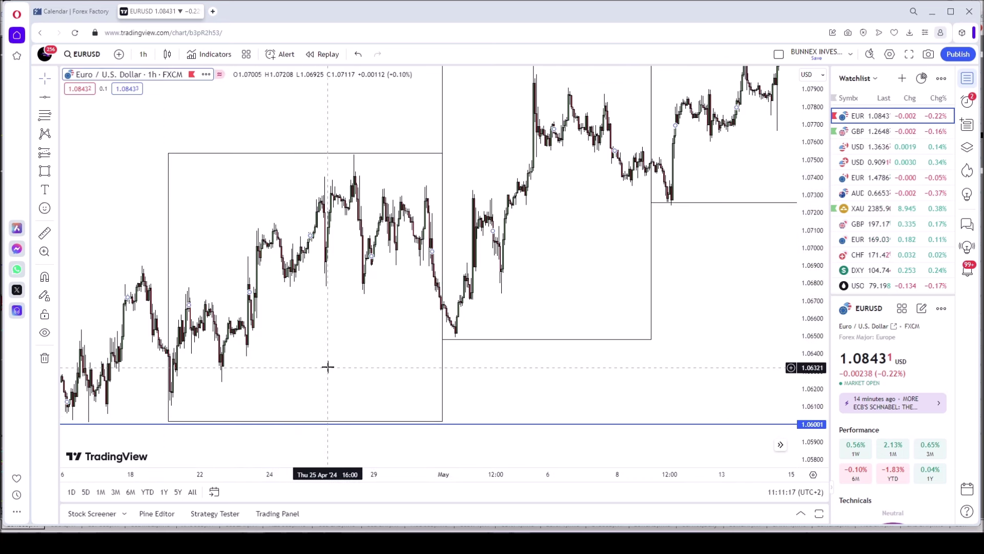
Step: Draw a smaller rectangle around the 19 to 22 April rise, spanning about 1.0611 to 1.0678, inside the first large rectangle
click(45, 171)
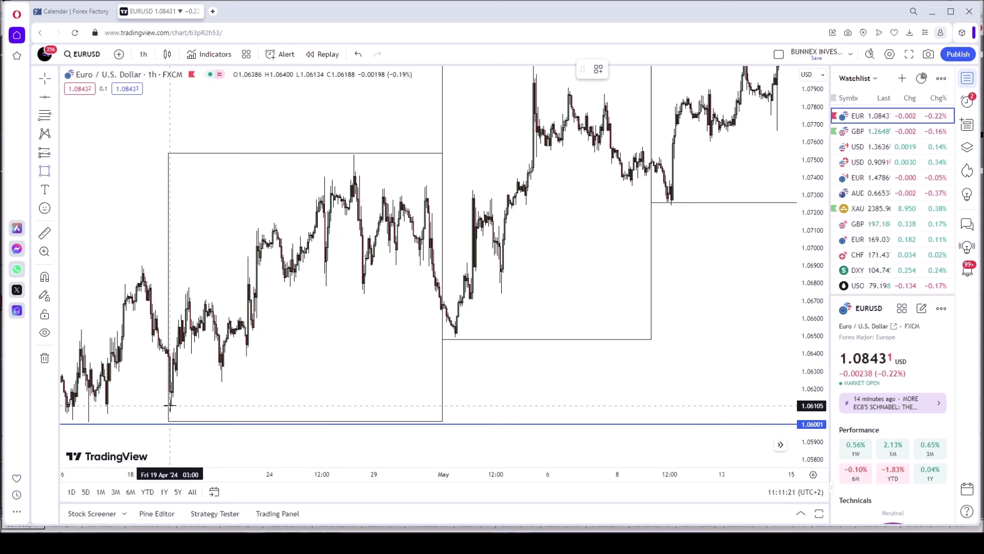
drag(170, 405, 228, 286)
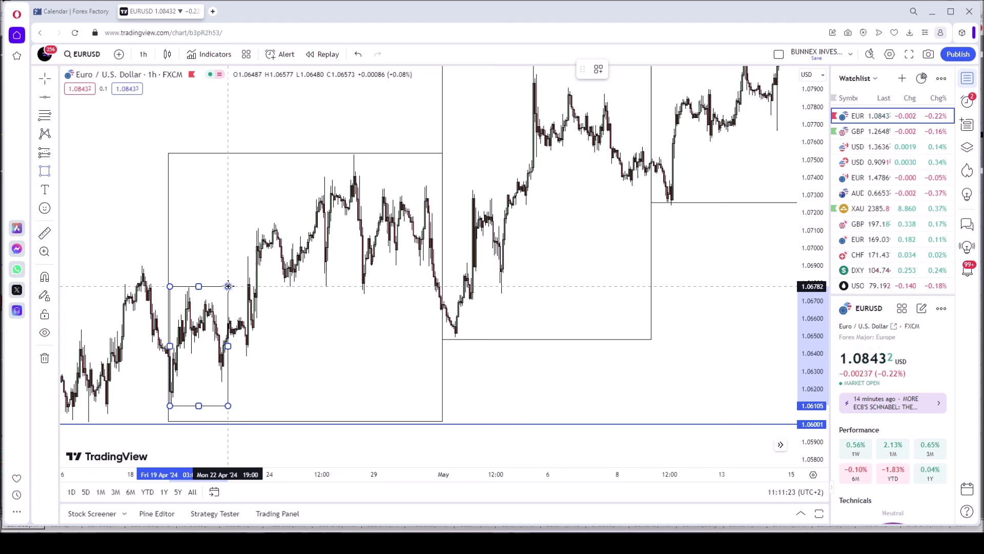
click(233, 237)
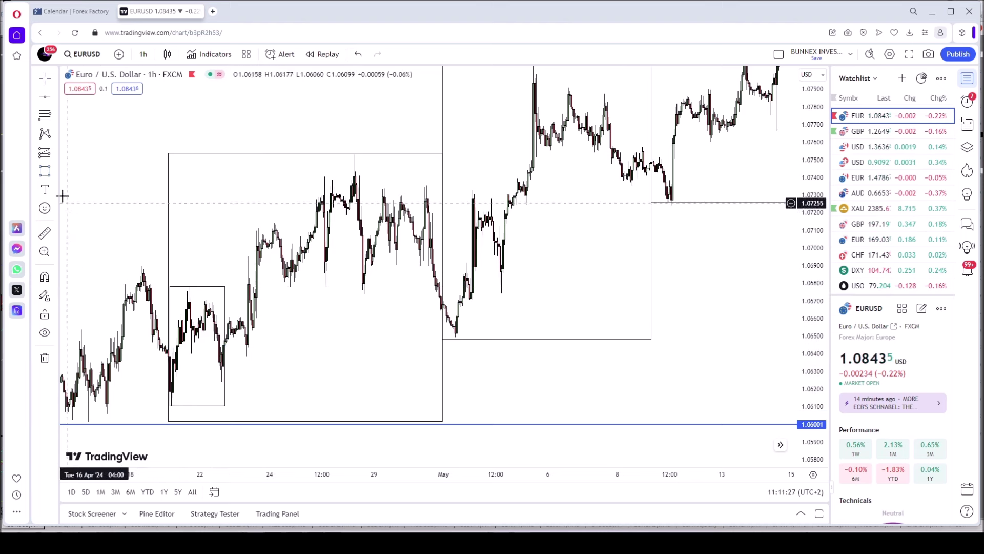
Step: Draw a second small rectangle around the 22 to 24 April rise, spanning about 1.0632 to 1.0714
click(48, 173)
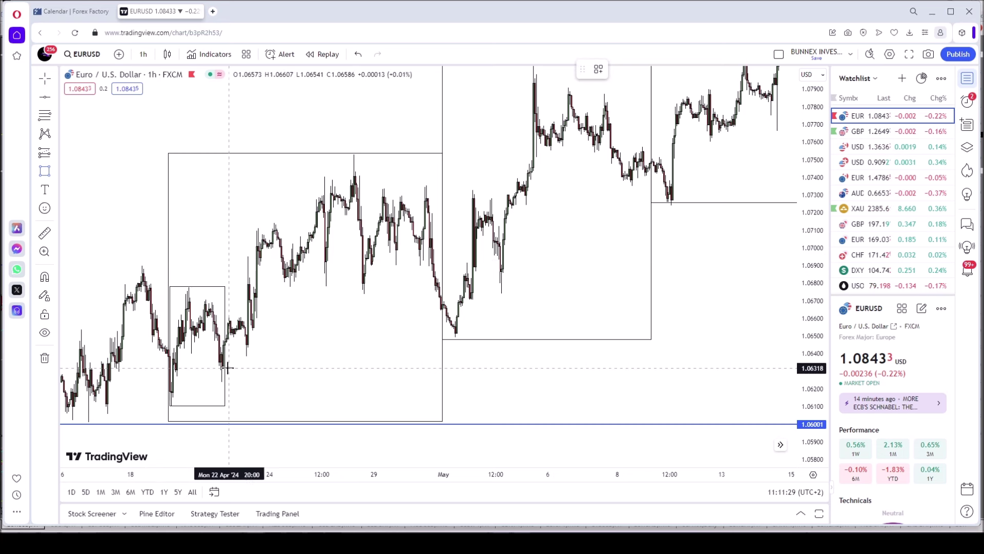
drag(224, 368, 283, 224)
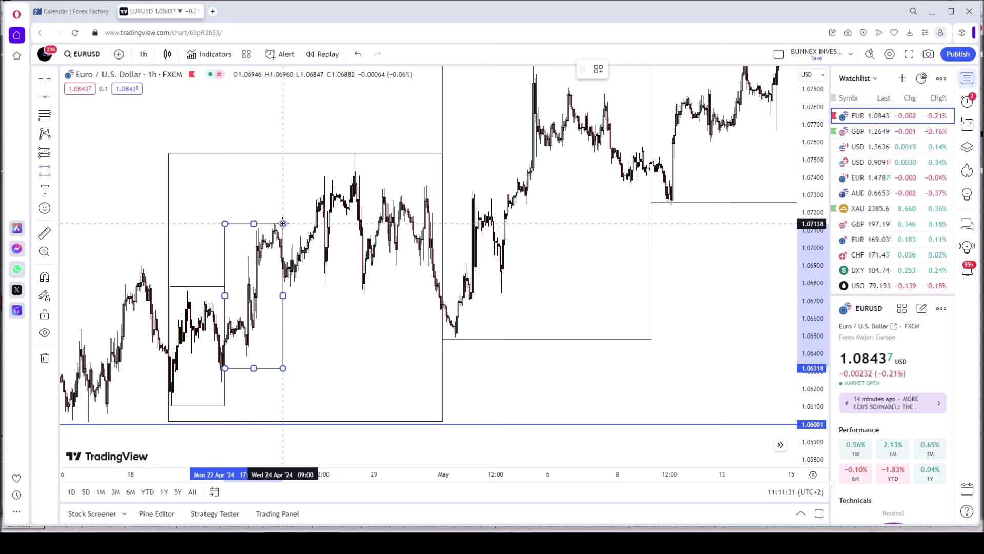
click(294, 196)
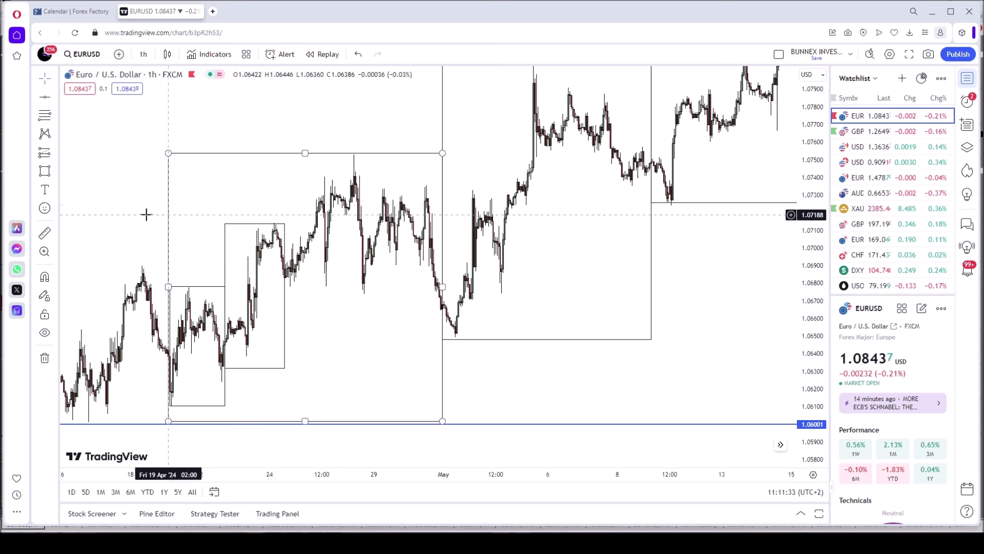
Step: Draw a third small rectangle around the 24 to 25 April rise, spanning about 1.0681 to 1.0737
click(46, 172)
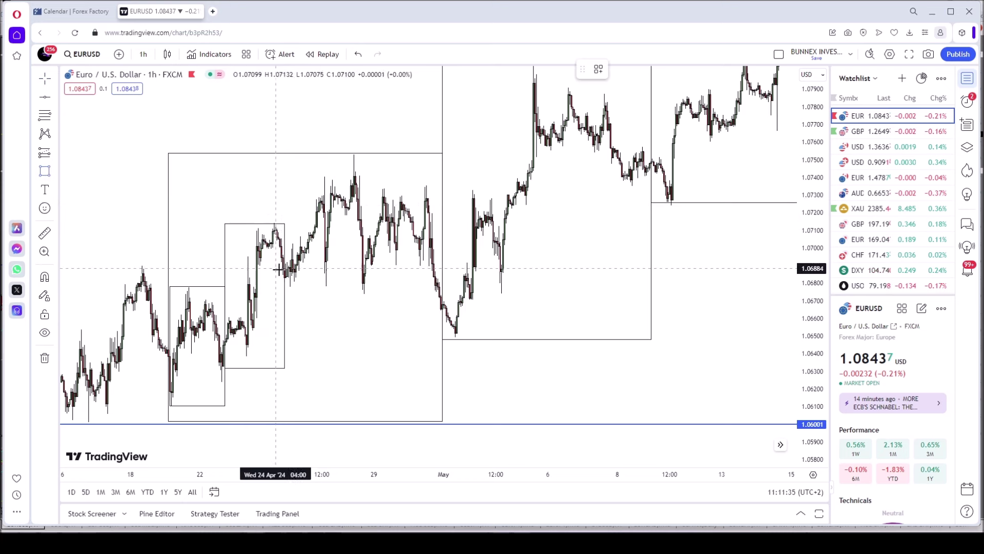
drag(286, 281, 320, 183)
click(354, 265)
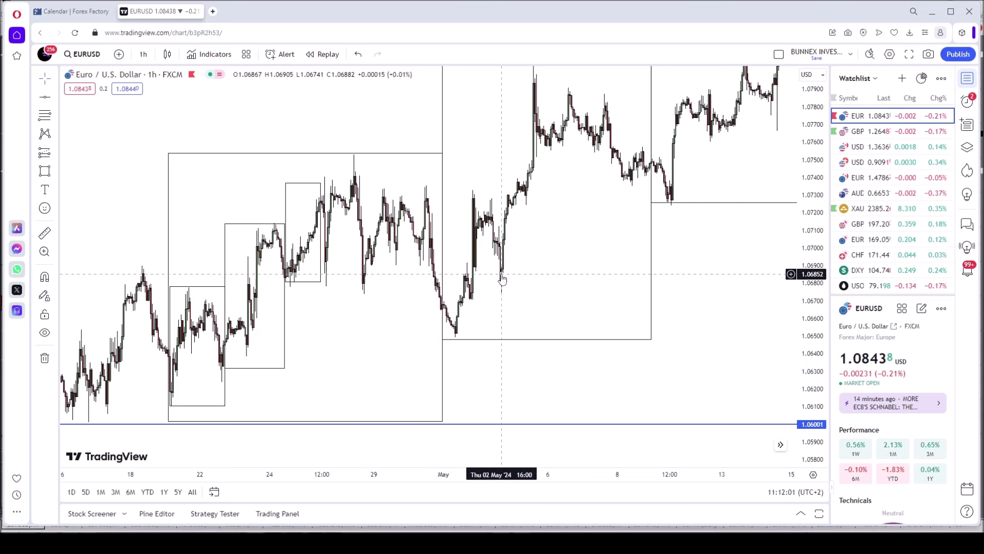
Step: Inside the second large rectangle, draw a small rectangle around the 1 to 2 May rise, spanning about 1.065 to 1.0731
drag(489, 280, 437, 329)
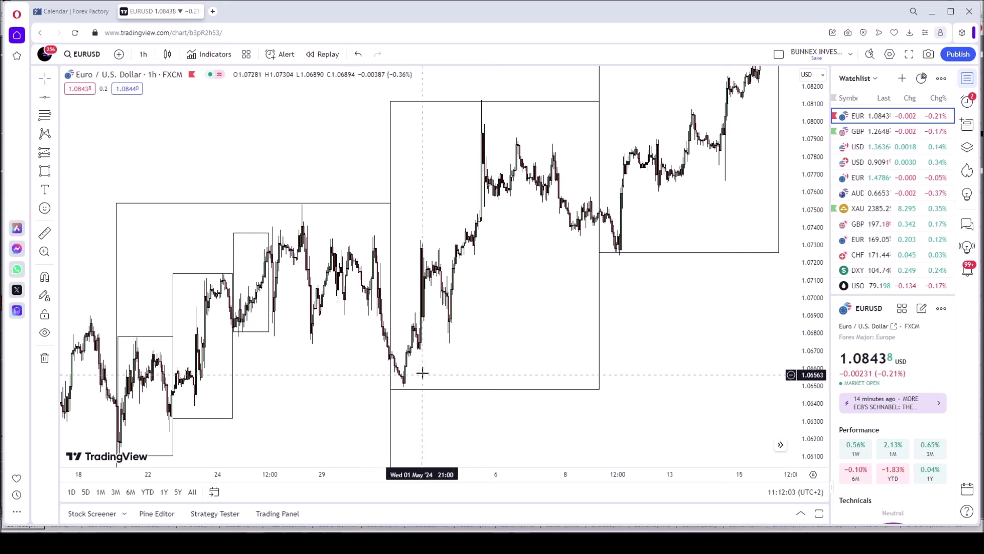
drag(312, 373, 251, 400)
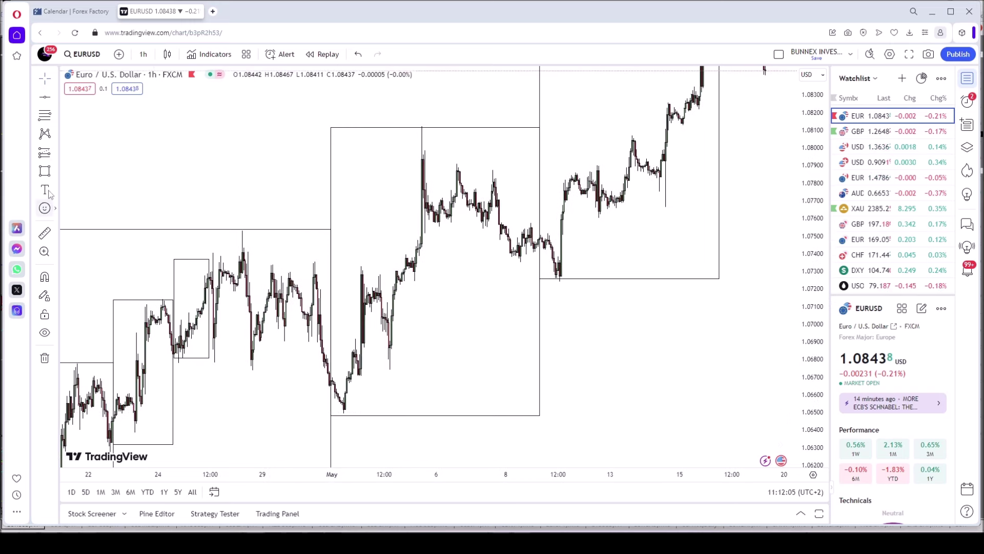
mouse_move(340, 412)
mouse_down()
mouse_move(369, 297)
mouse_move(389, 269)
mouse_up()
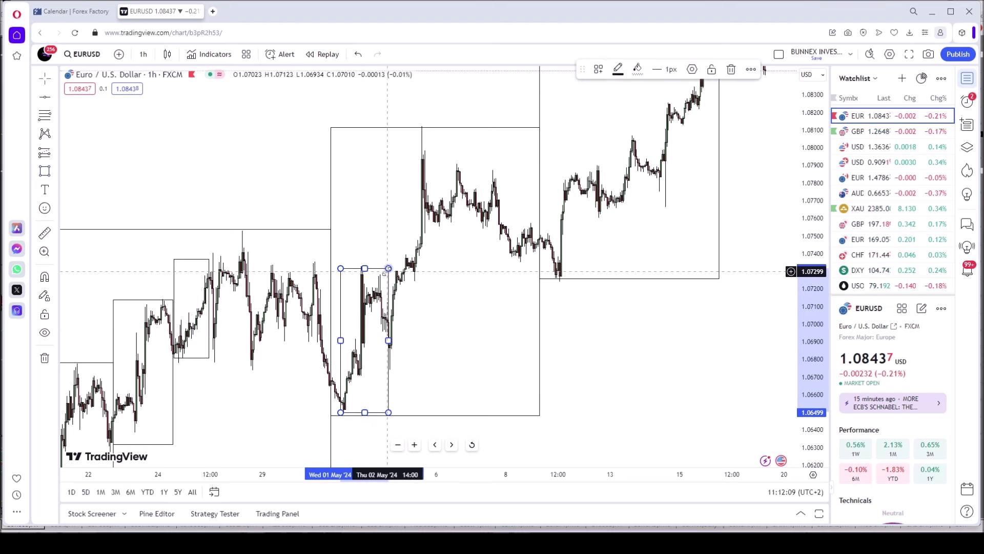
click(387, 255)
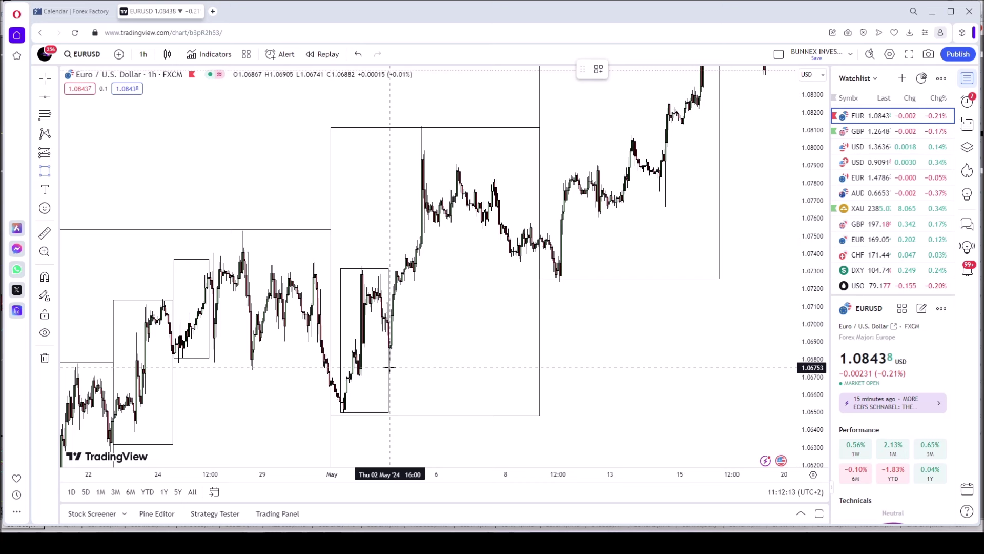
Step: Draw small rectangles around the 2 to 3 May rise, about 1.068 to 1.074, and the 3 May spike, about 1.0724 to 1.0809
drag(389, 358, 413, 251)
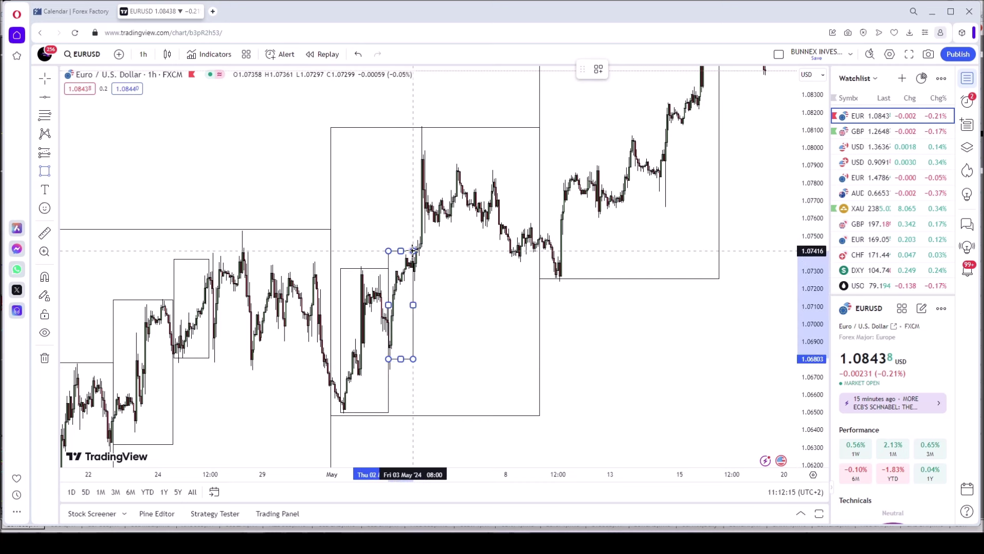
click(409, 237)
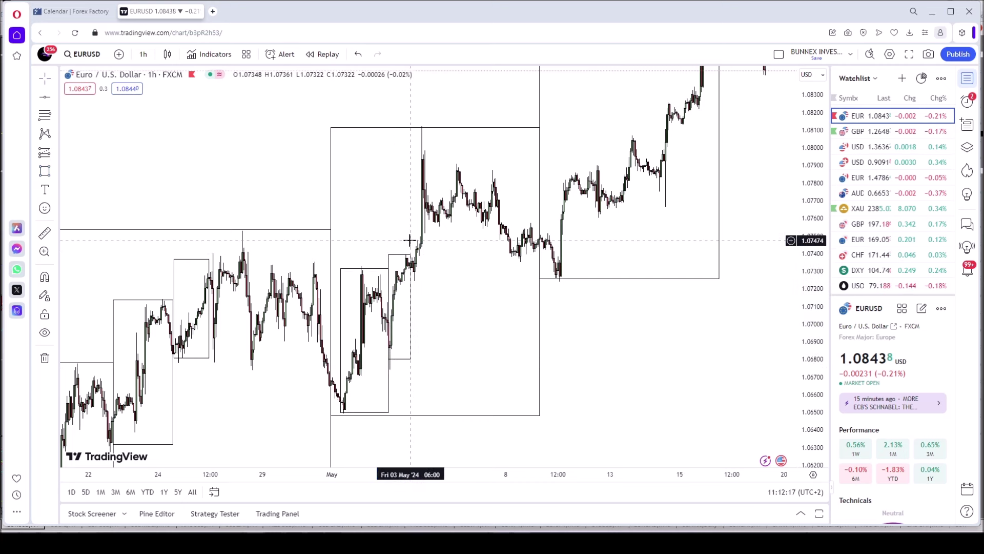
click(45, 173)
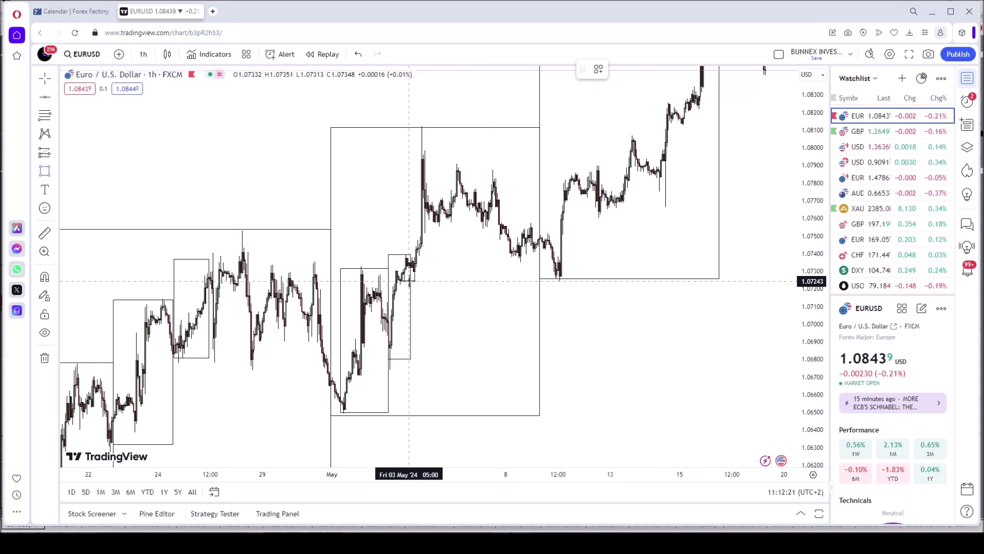
mouse_move(410, 281)
mouse_down()
mouse_move(431, 130)
mouse_move(422, 132)
mouse_up()
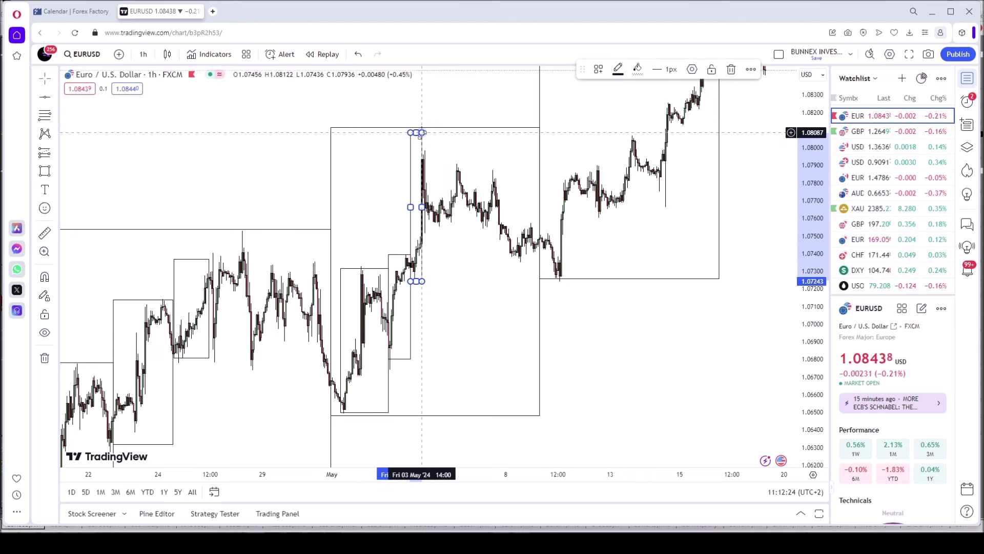
click(477, 160)
Step: Inside the last large rectangle, draw a small rectangle from 9 to 13 May, spanning about 1.073 to 1.079
drag(452, 338, 549, 272)
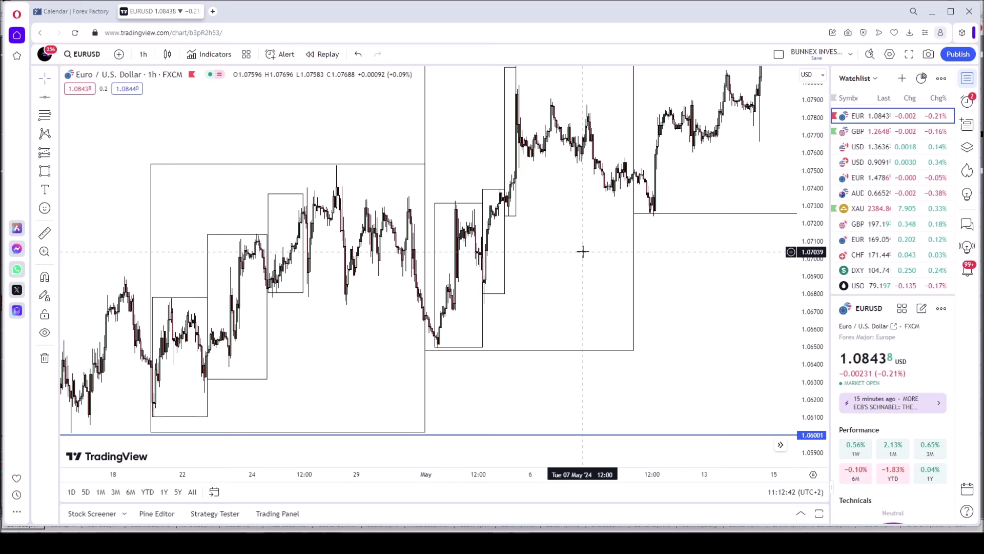
scroll(582, 251, up, 2)
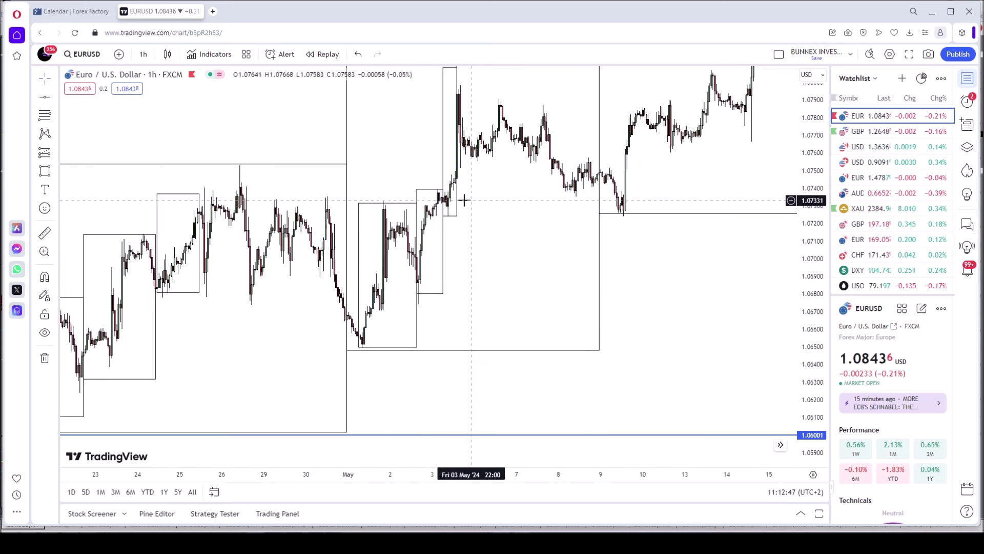
drag(520, 280, 301, 398)
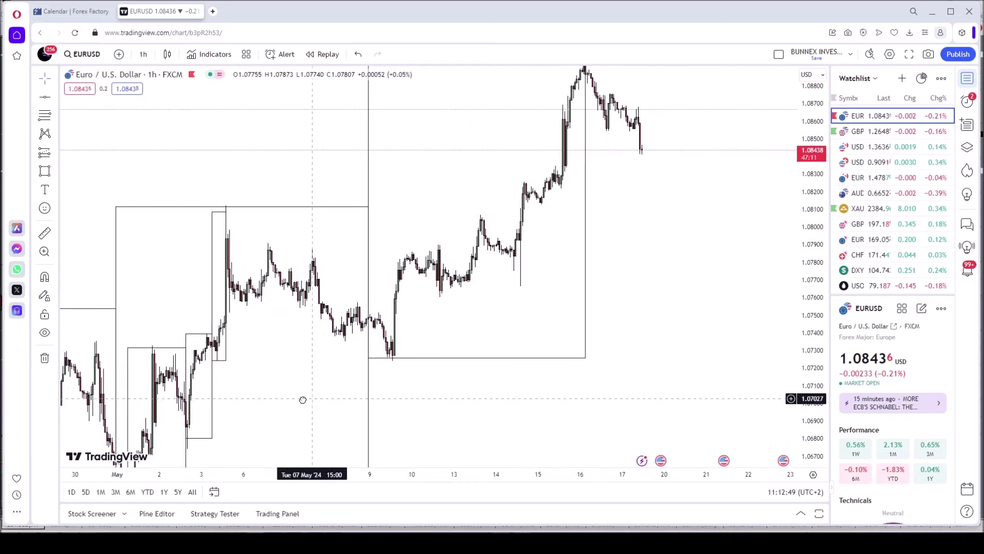
drag(472, 338, 450, 359)
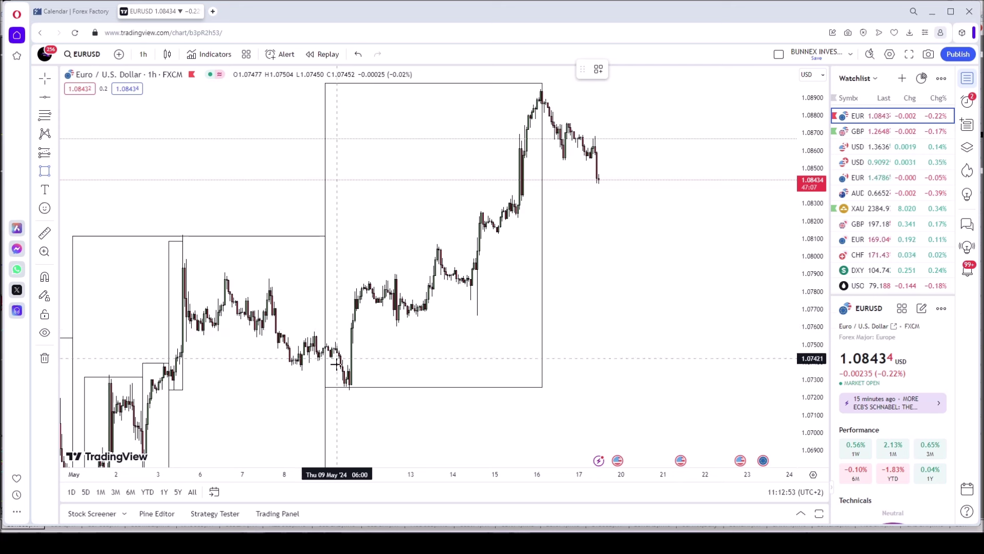
click(351, 376)
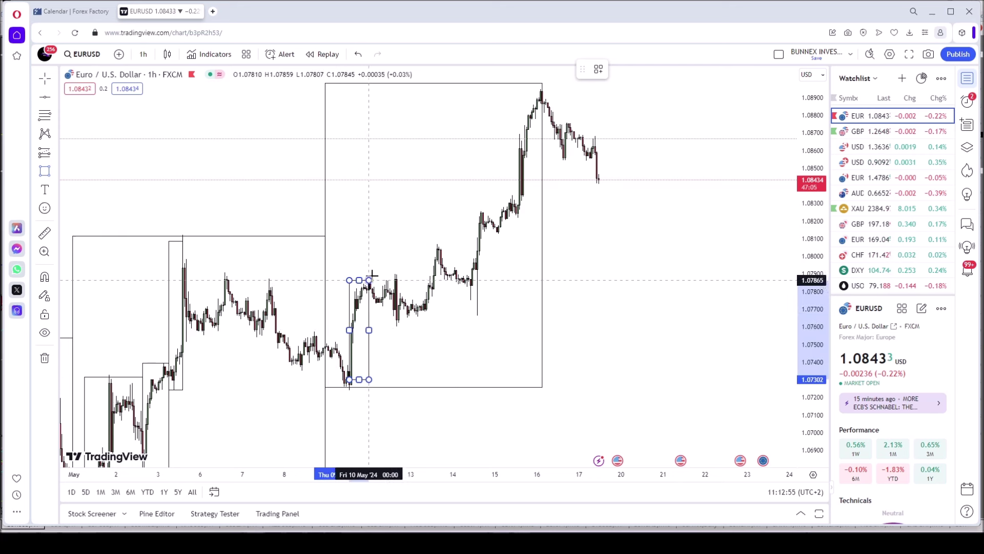
click(421, 274)
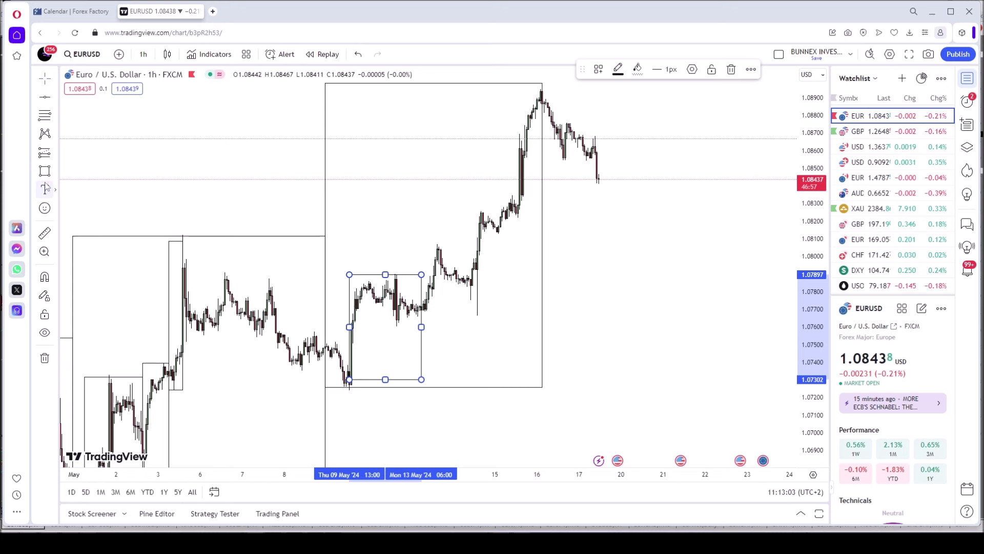
Step: Draw a small rectangle around the 13 to 15 May rise, spanning about 1.0769 to 1.0825
click(362, 282)
mouse_move(420, 311)
mouse_down()
mouse_move(444, 251)
mouse_move(498, 212)
mouse_up()
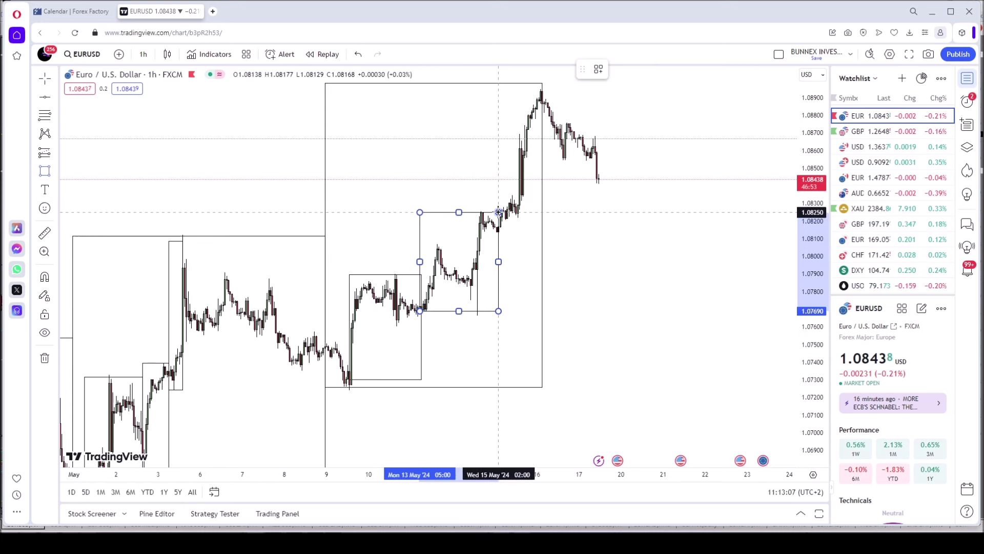
click(502, 186)
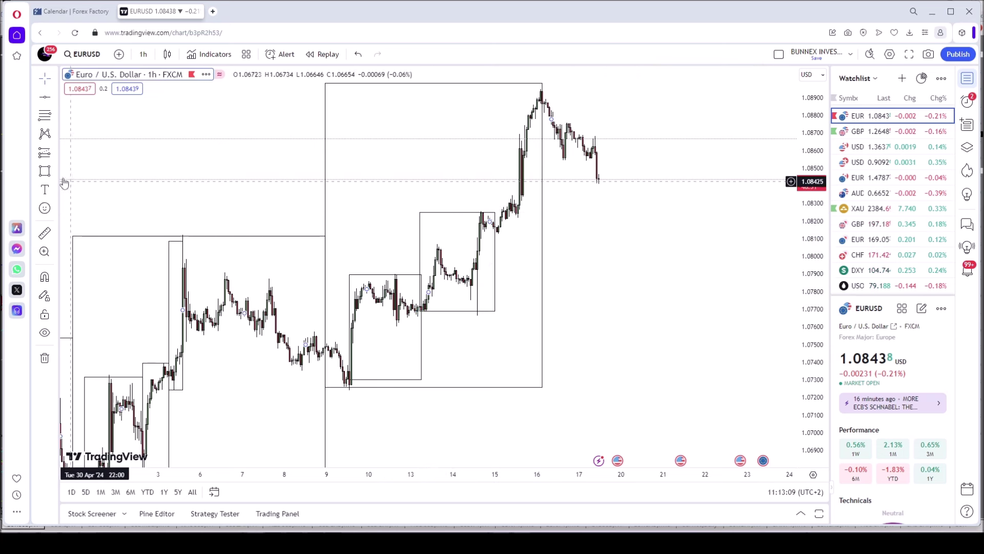
Step: Draw a small rectangle around the 15 to 16 May rise, spanning about 1.0812 to 1.0897
click(43, 171)
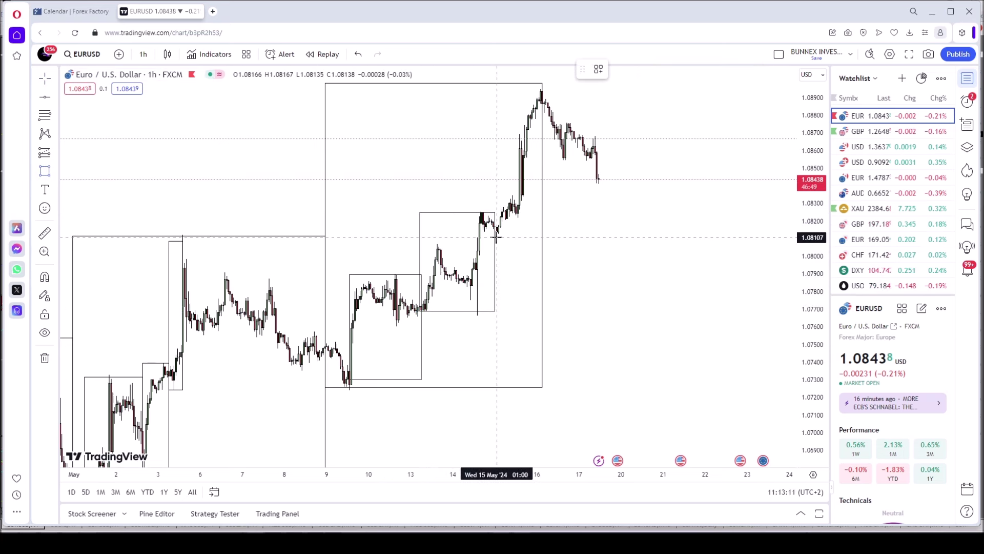
drag(494, 235, 542, 86)
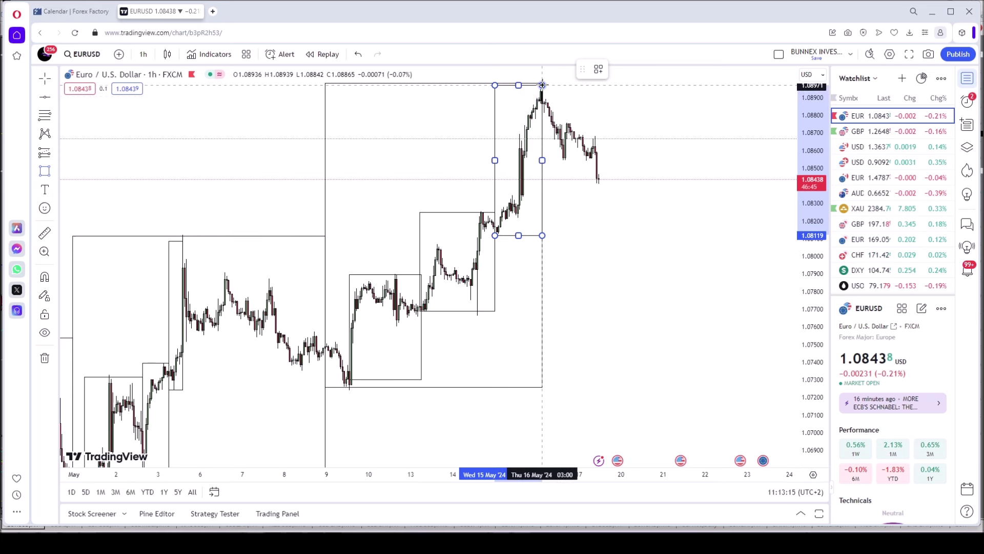
click(582, 164)
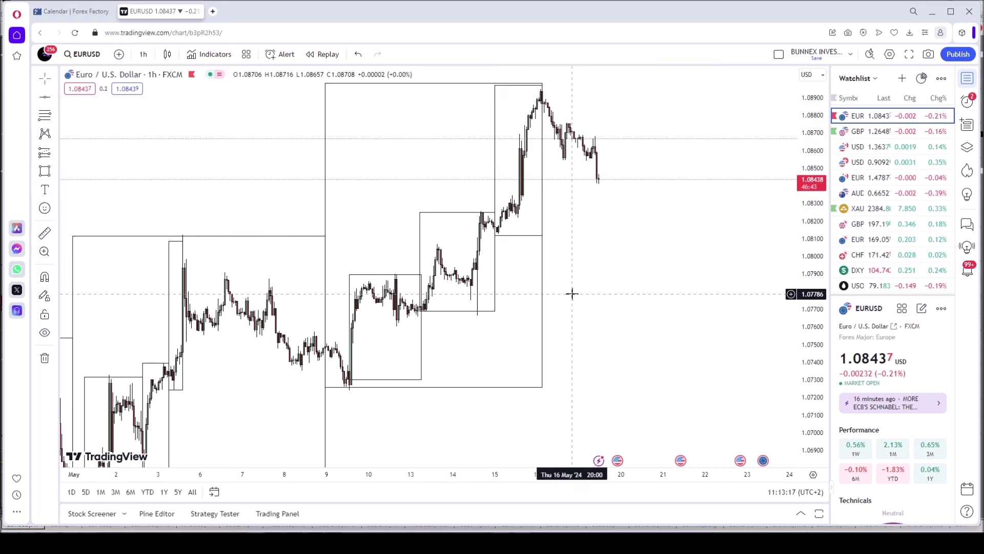
Step: Place a horizontal line at about 1.0896, along the 16 May high
drag(602, 292, 509, 357)
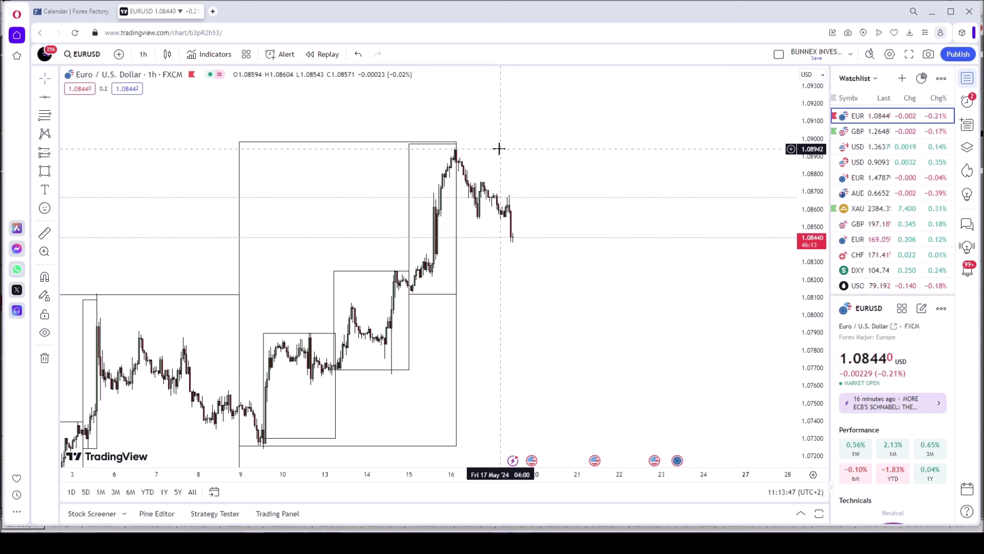
click(45, 98)
click(429, 146)
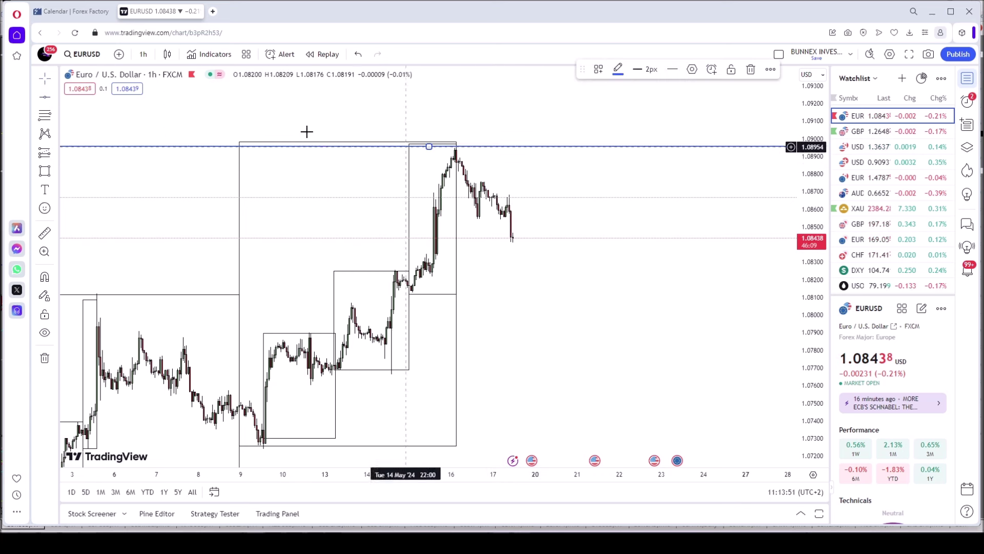
Step: Set the chart's time interval to 4 hours and show a wider stretch of price history
click(143, 53)
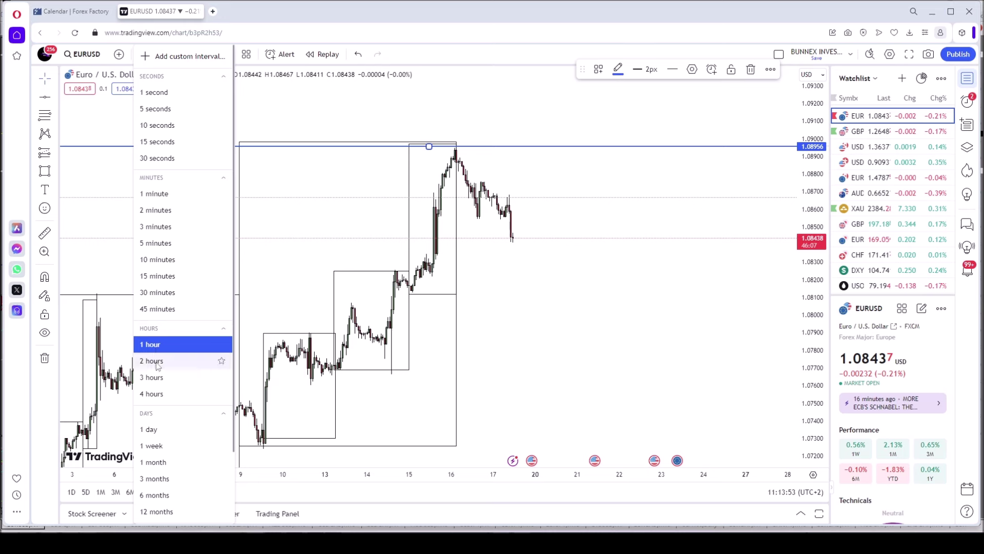
click(153, 394)
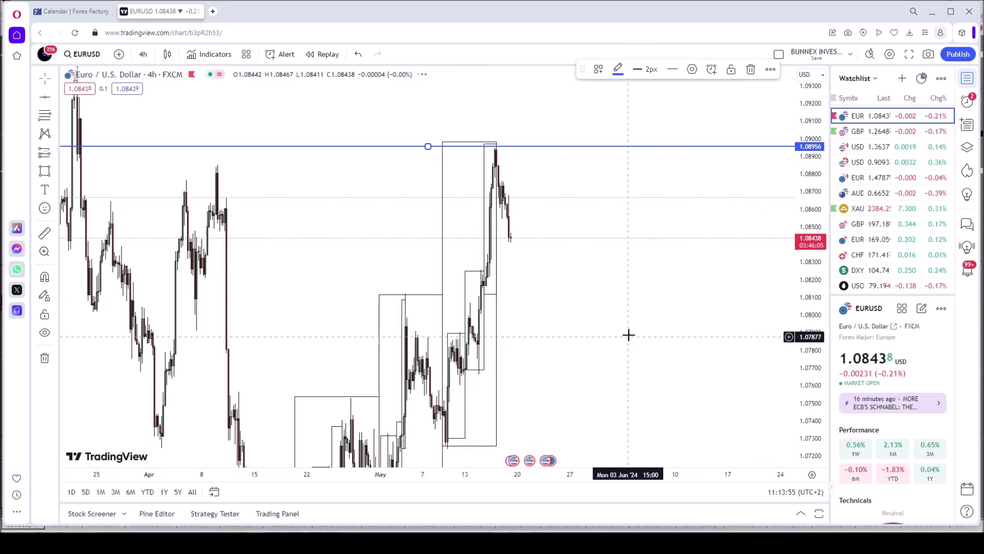
scroll(606, 335, up, 2)
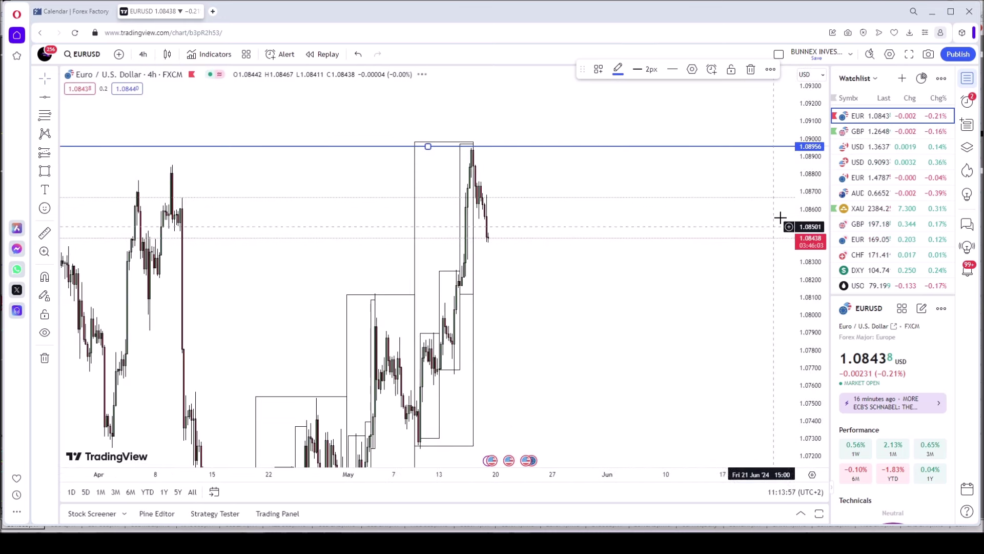
Step: Draw a downward trend line just after the latest candles, from about 1.0893 to about 1.0783 on 23 May
drag(356, 254, 282, 226)
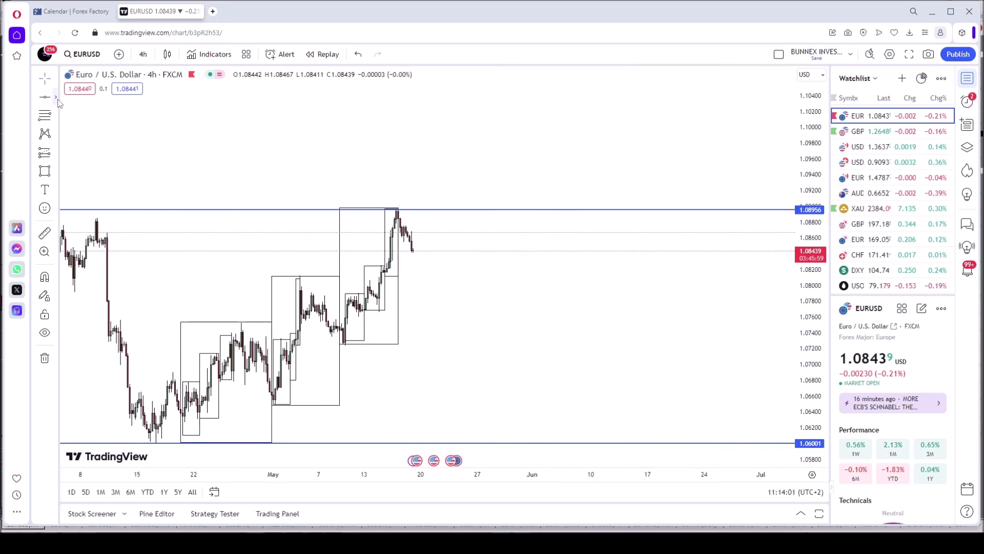
click(56, 98)
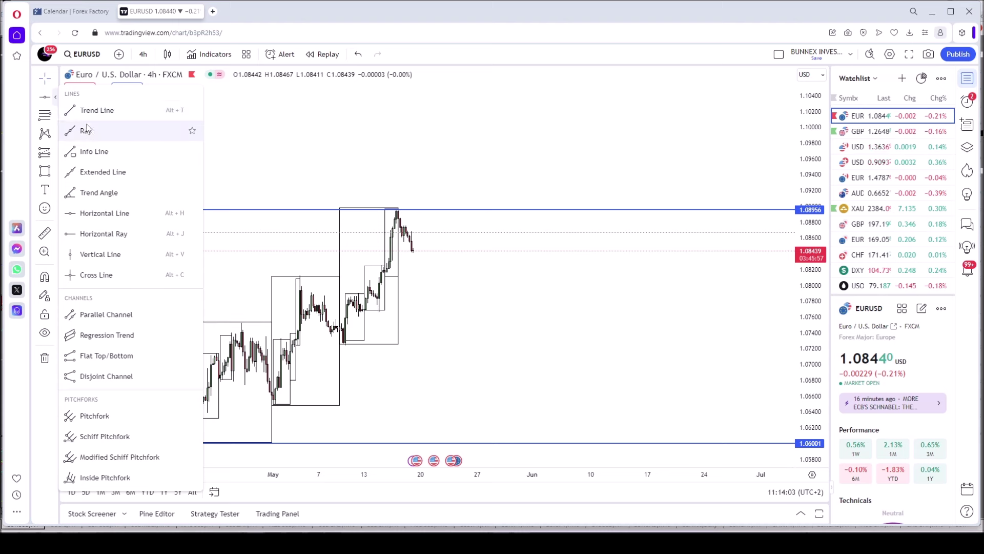
click(87, 131)
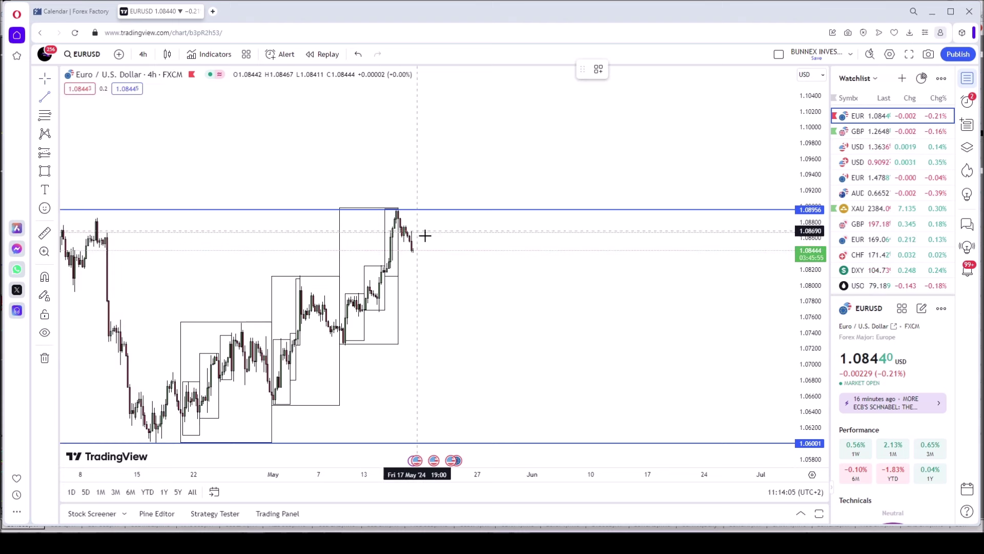
click(434, 212)
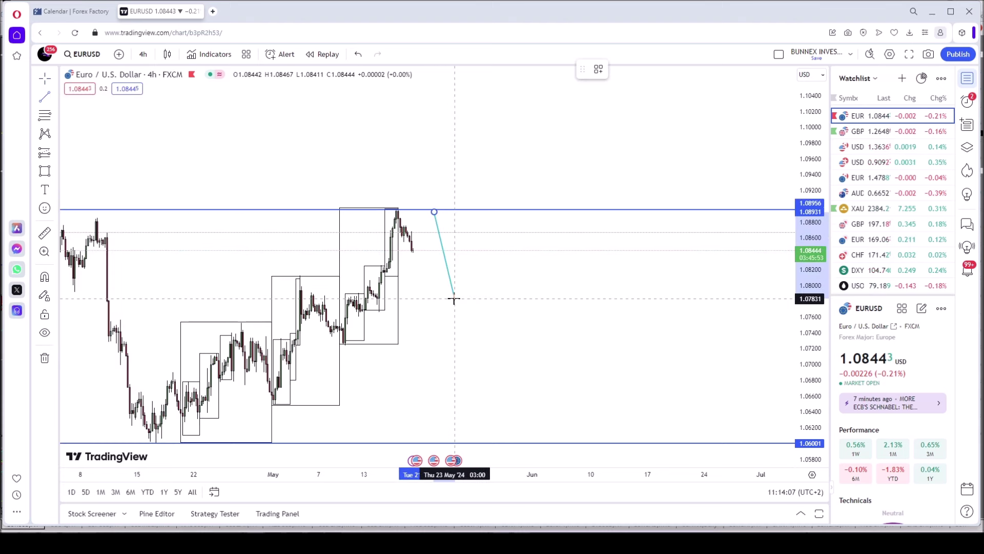
click(453, 299)
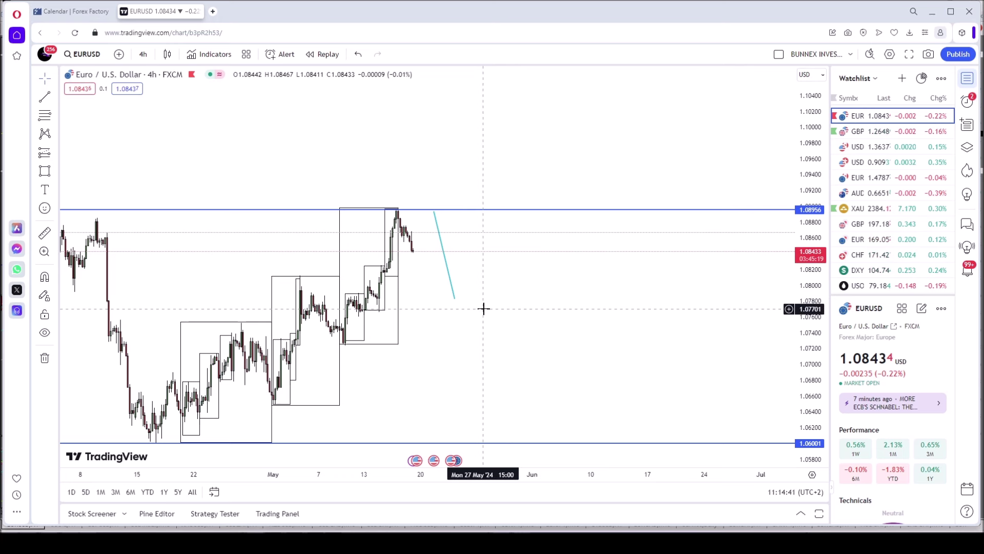
drag(499, 299, 620, 285)
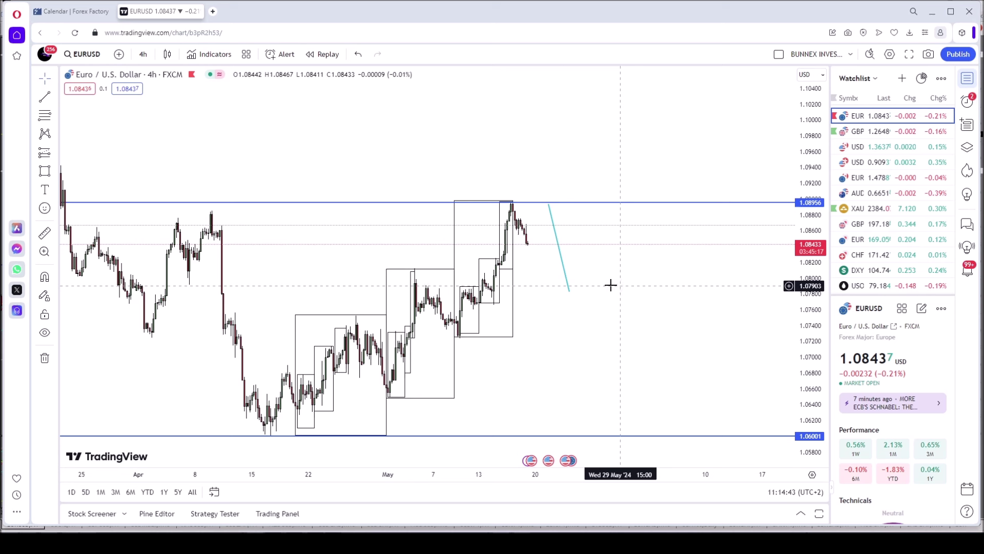